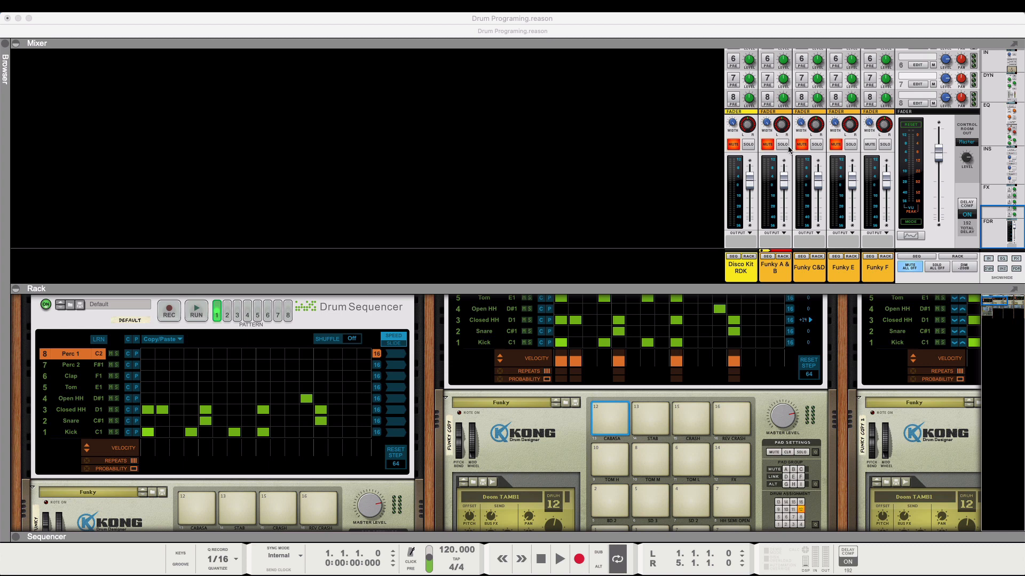
- Play the beat with the Funky A & B mixer channel soloed, and again with that solo off
{"action": "left_click", "coordinate": [782, 144]}
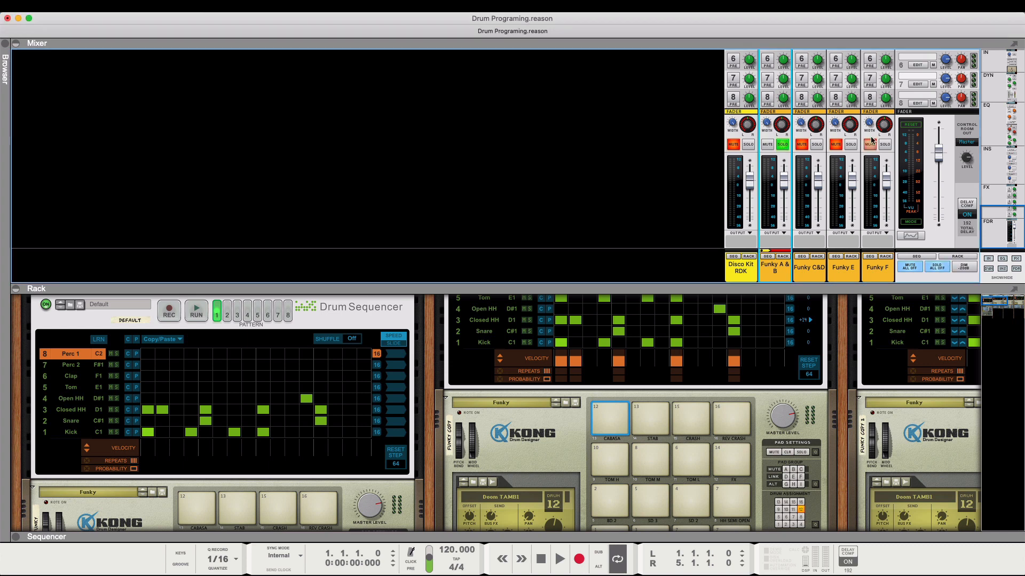
{"action": "key", "text": "space"}
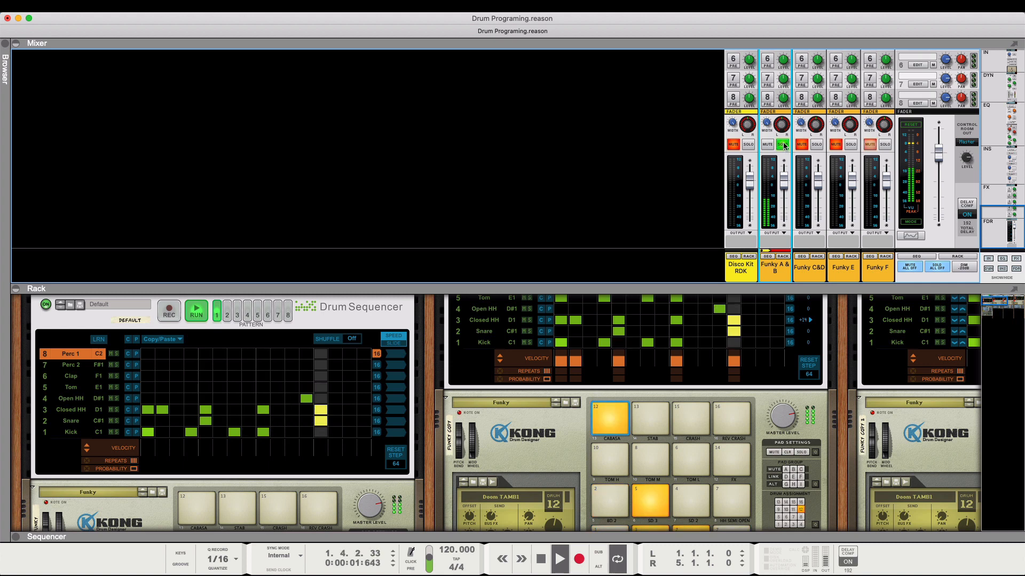
{"action": "key", "text": "space"}
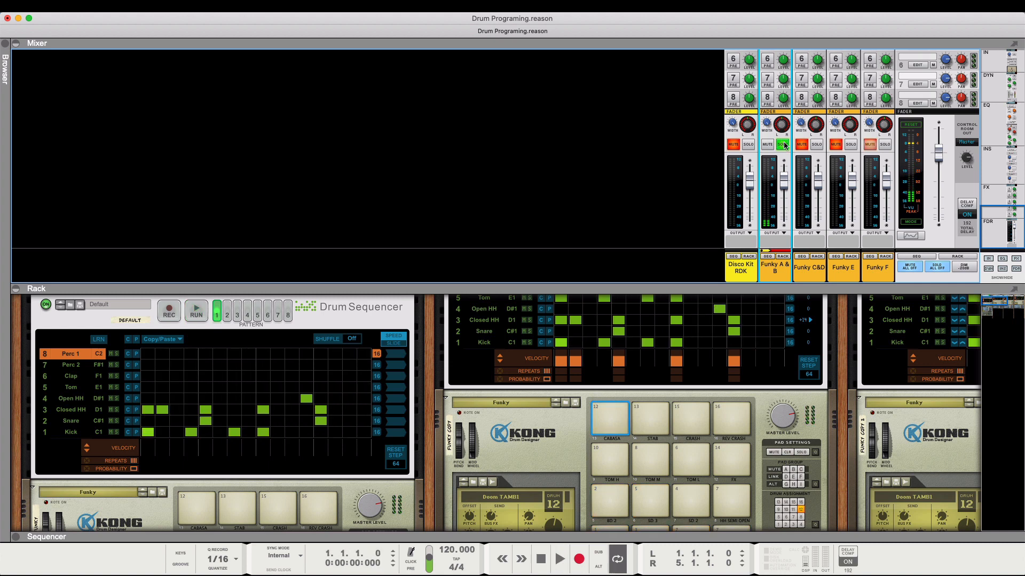
{"action": "left_click", "coordinate": [783, 144]}
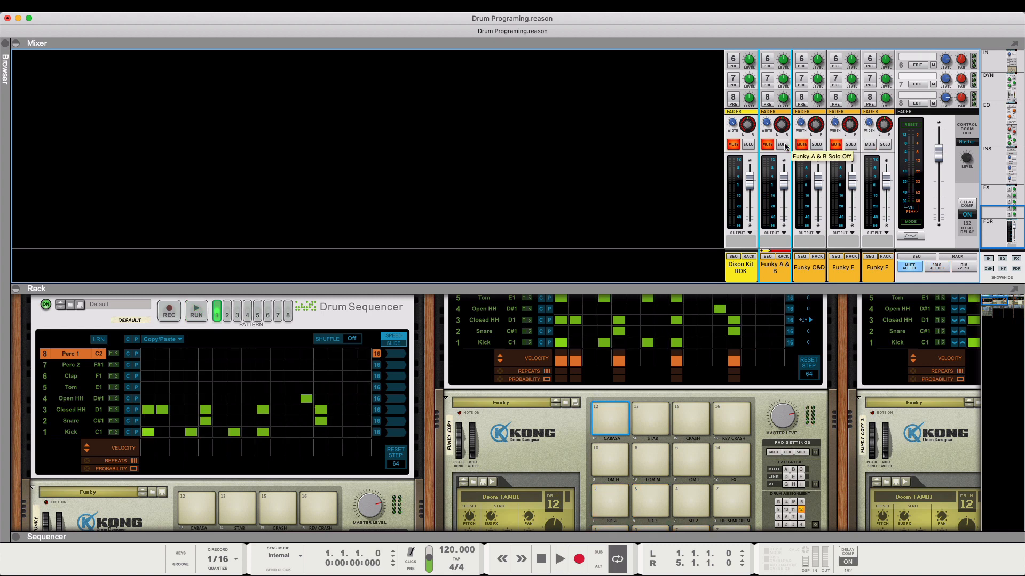
{"action": "key", "text": "space"}
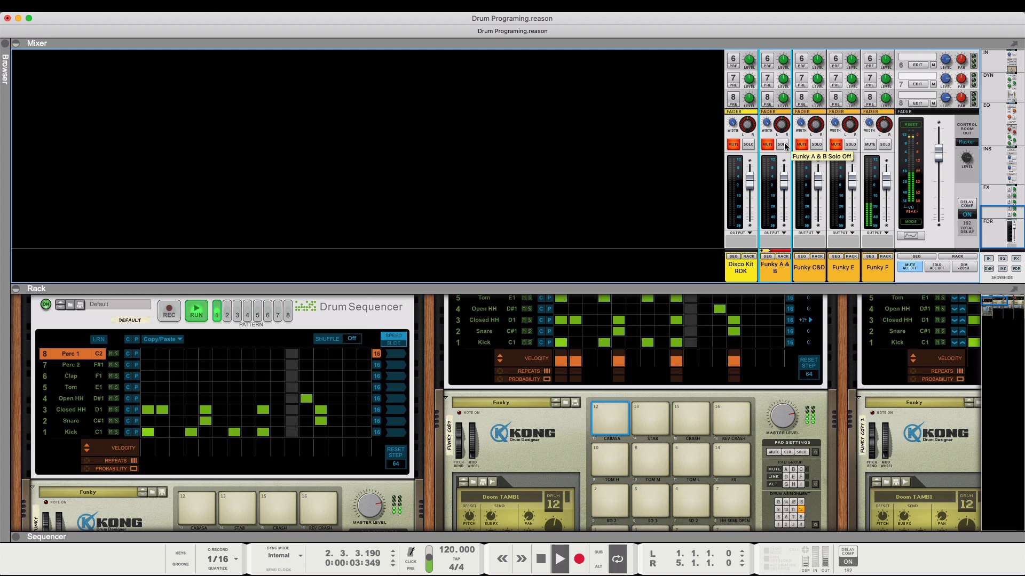
{"action": "key", "text": "space"}
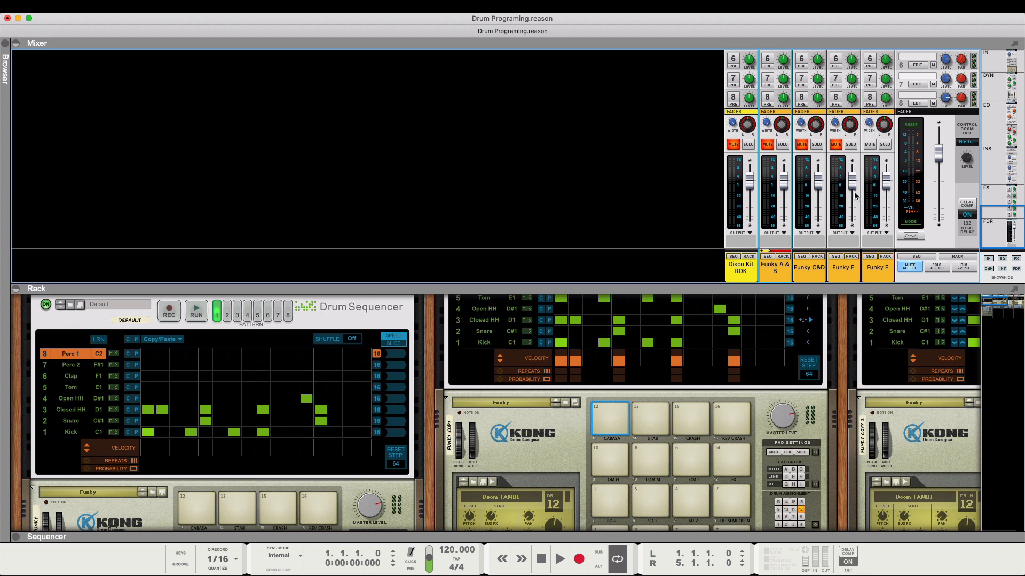
- Turn off all channel mutes at once from the master section and show the Master Section device in the rack
{"action": "left_click", "coordinate": [916, 256]}
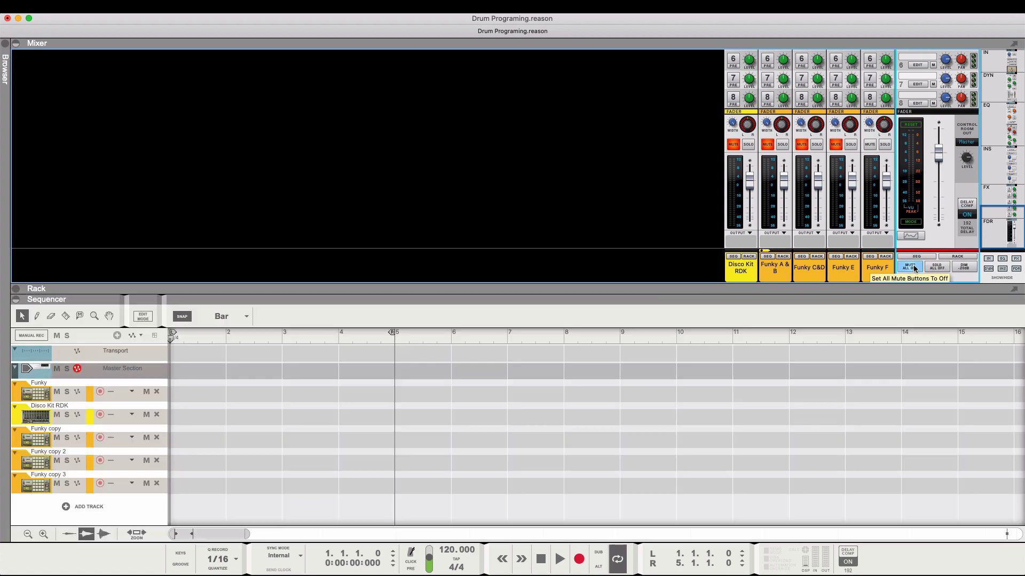
{"action": "left_click", "coordinate": [913, 269]}
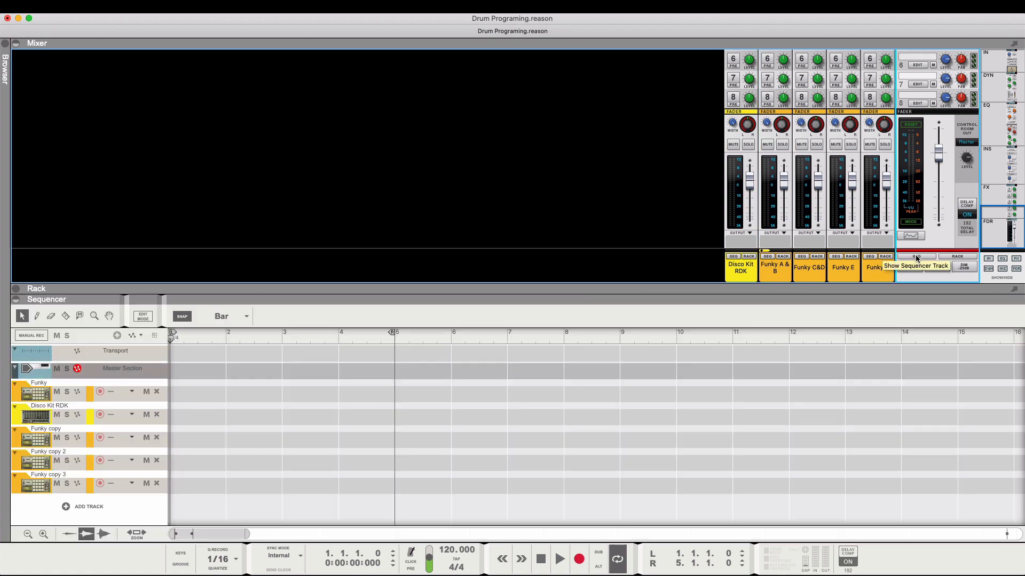
{"action": "left_click", "coordinate": [956, 257]}
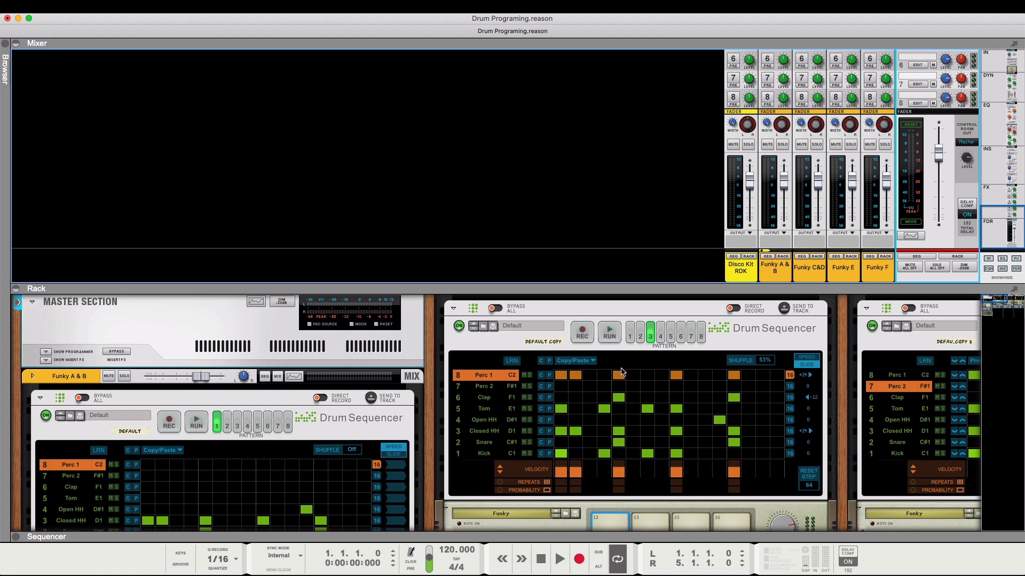
- Collapse the mixer to enlarge the rack and solo the Funky A & B channel on its rack mixer device
{"action": "scroll", "coordinate": [827, 109], "scroll_direction": "up", "scroll_amount": 5}
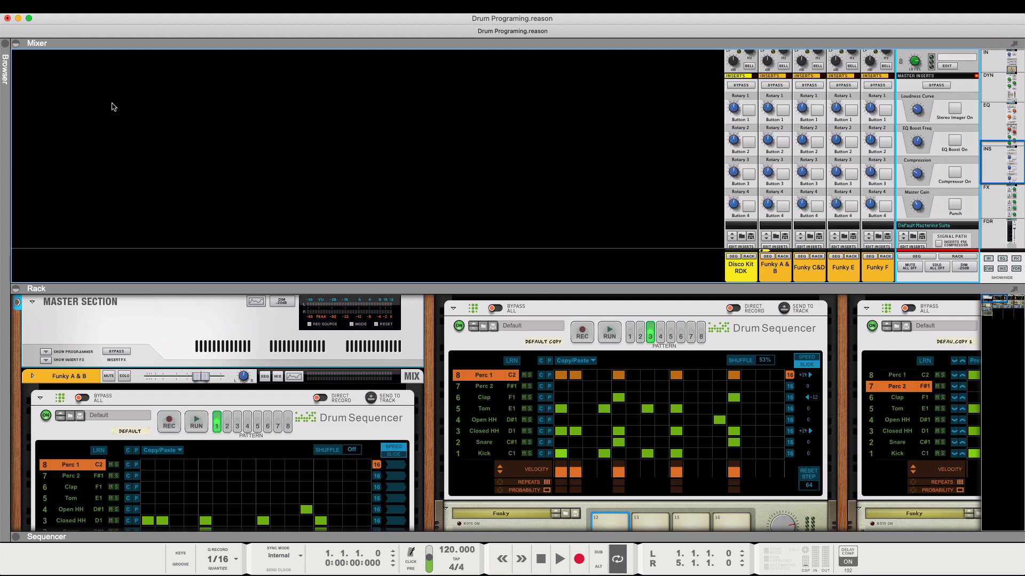
{"action": "left_click", "coordinate": [16, 43]}
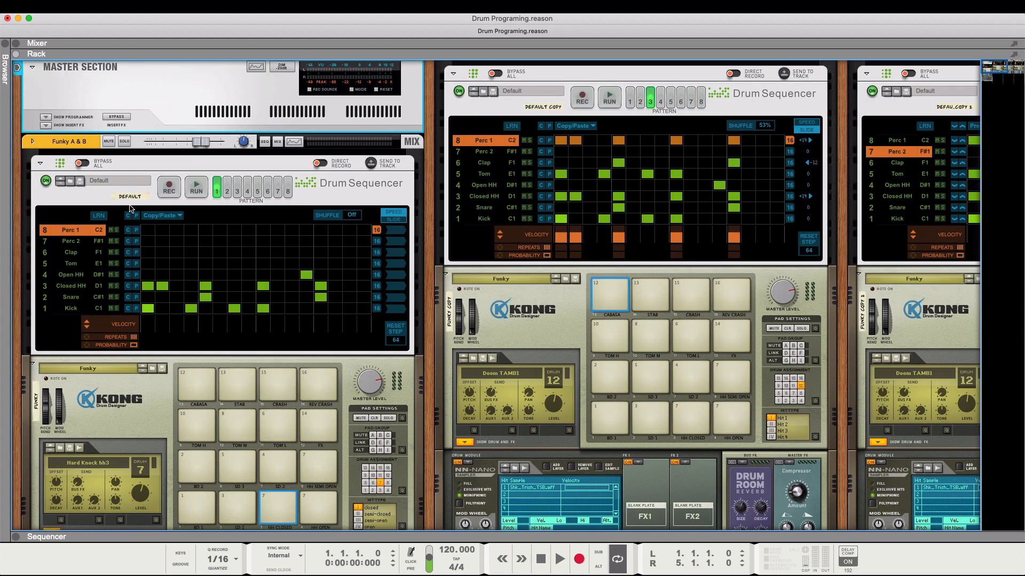
{"action": "scroll", "coordinate": [129, 208], "scroll_direction": "down", "scroll_amount": 2}
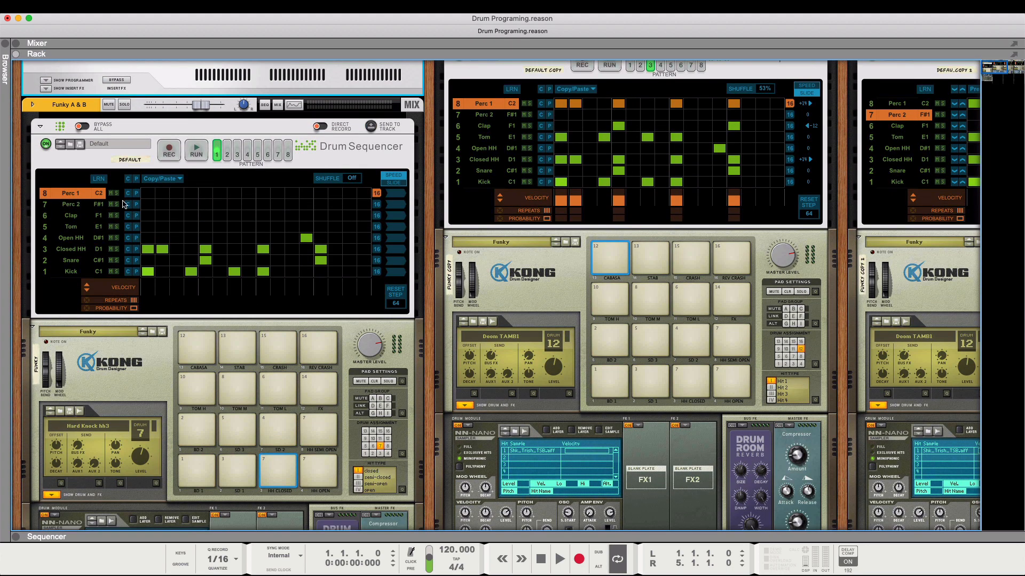
{"action": "left_click", "coordinate": [124, 106]}
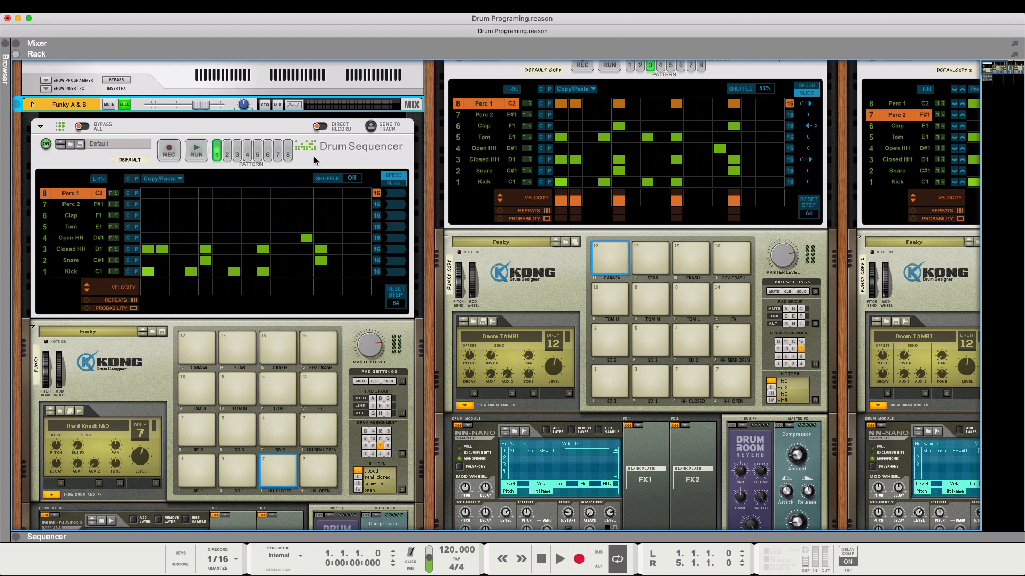
- Audition the SD 1 and SD 2 pads on the Kong drum machine under Funky A & B
{"action": "scroll", "coordinate": [149, 391], "scroll_direction": "down", "scroll_amount": 3}
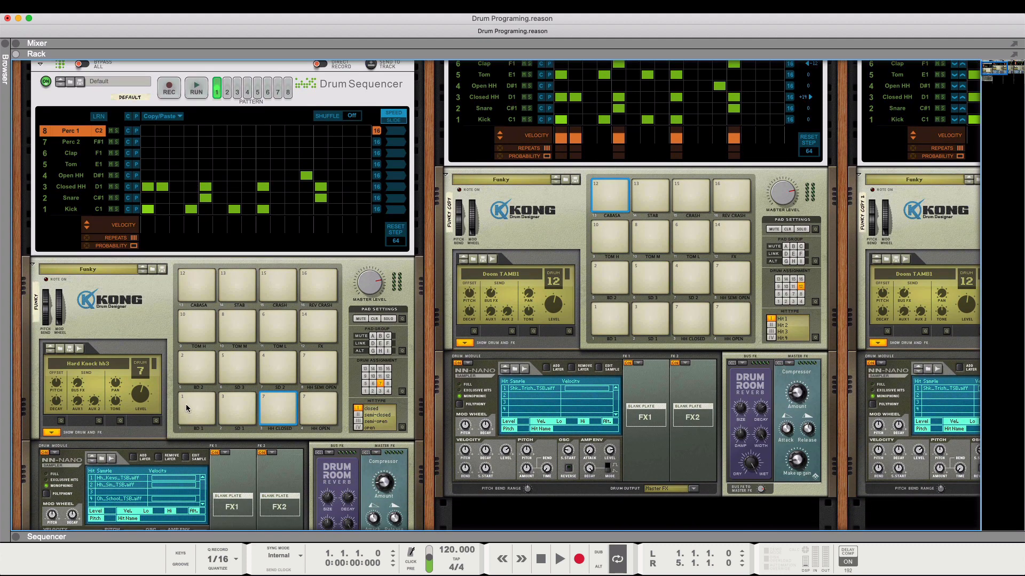
{"action": "left_click", "coordinate": [185, 405]}
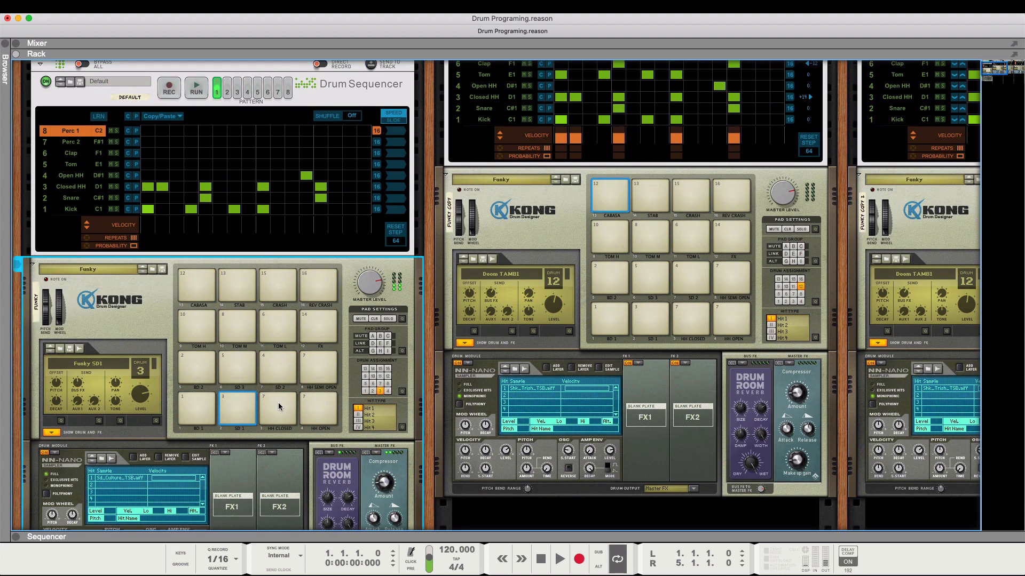
{"action": "left_click", "coordinate": [279, 372]}
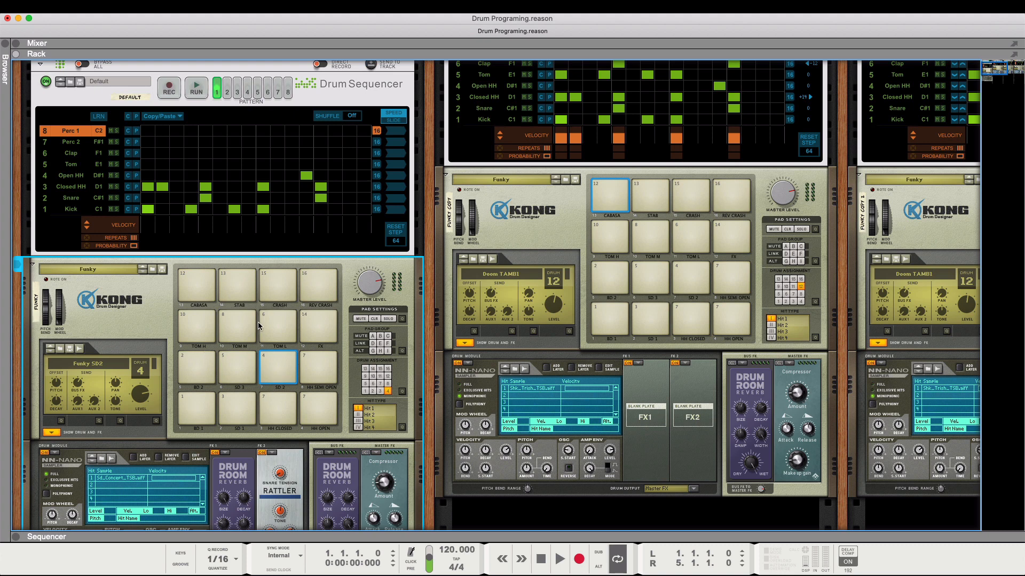
{"action": "scroll", "coordinate": [258, 322], "scroll_direction": "down", "scroll_amount": 3}
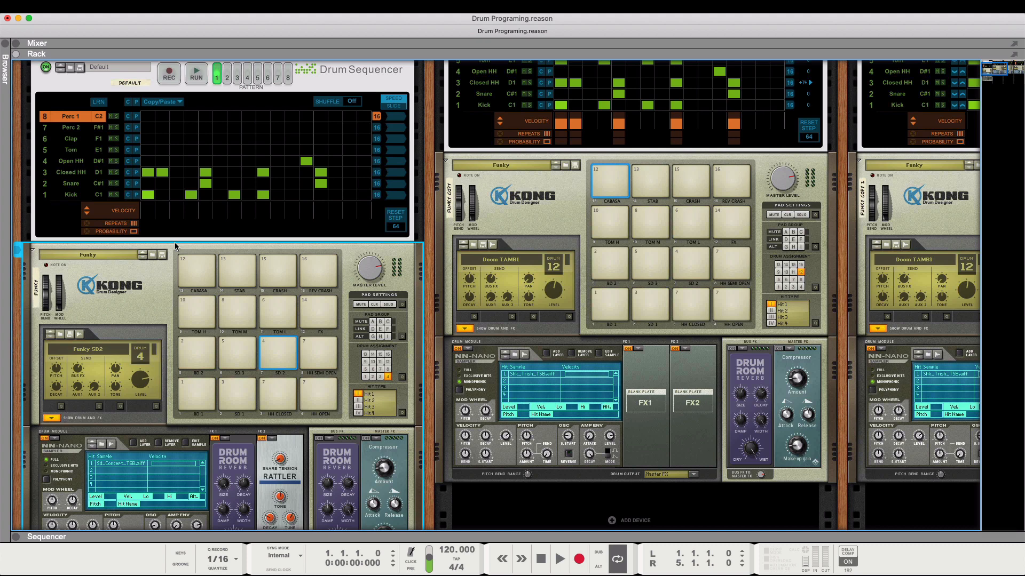
- Run pattern 1 on the Funky A & B Drum Sequencer to hear it, and stop it
{"action": "scroll", "coordinate": [165, 240], "scroll_direction": "up", "scroll_amount": 5}
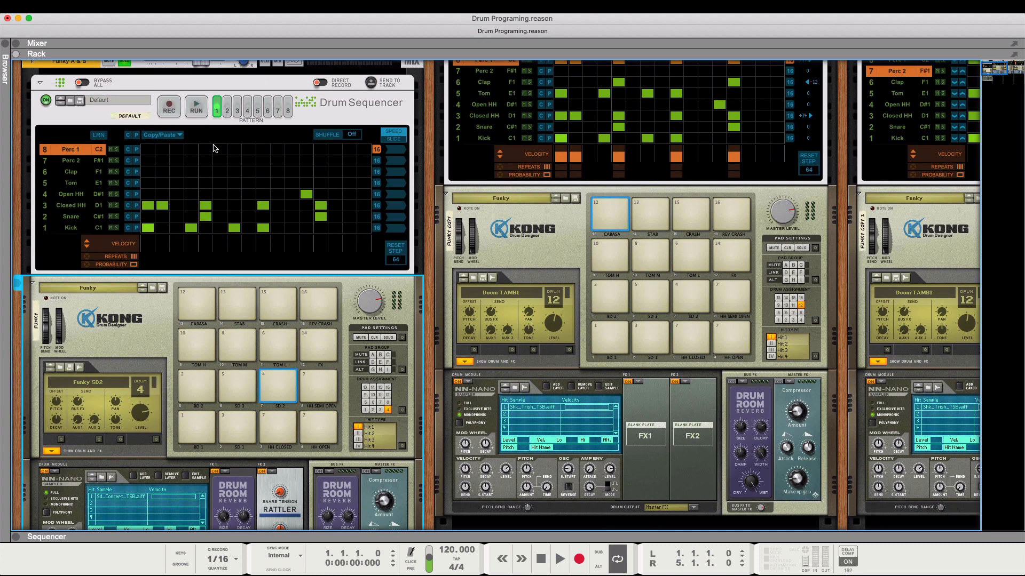
{"action": "left_click", "coordinate": [193, 109]}
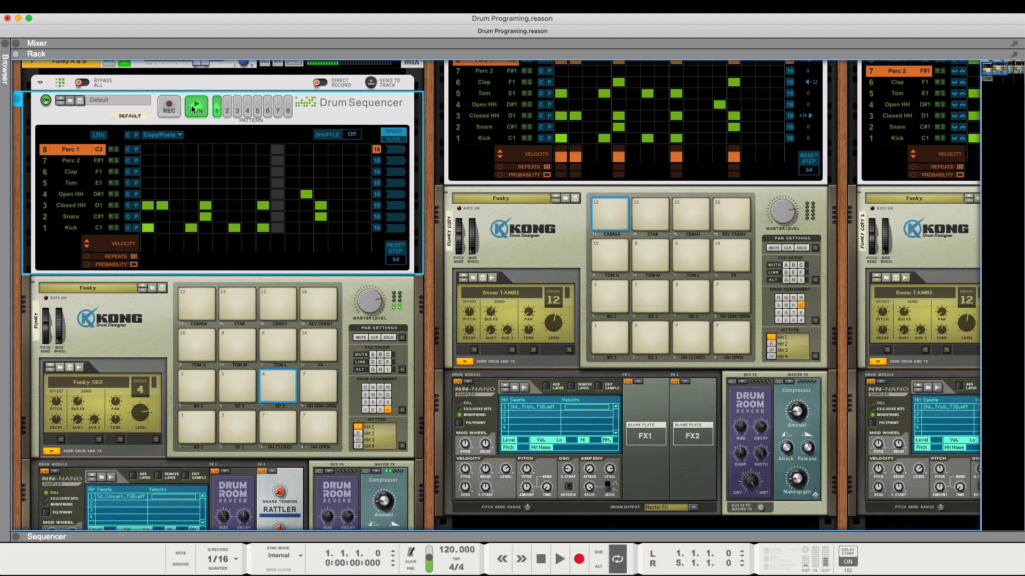
{"action": "left_click", "coordinate": [192, 109]}
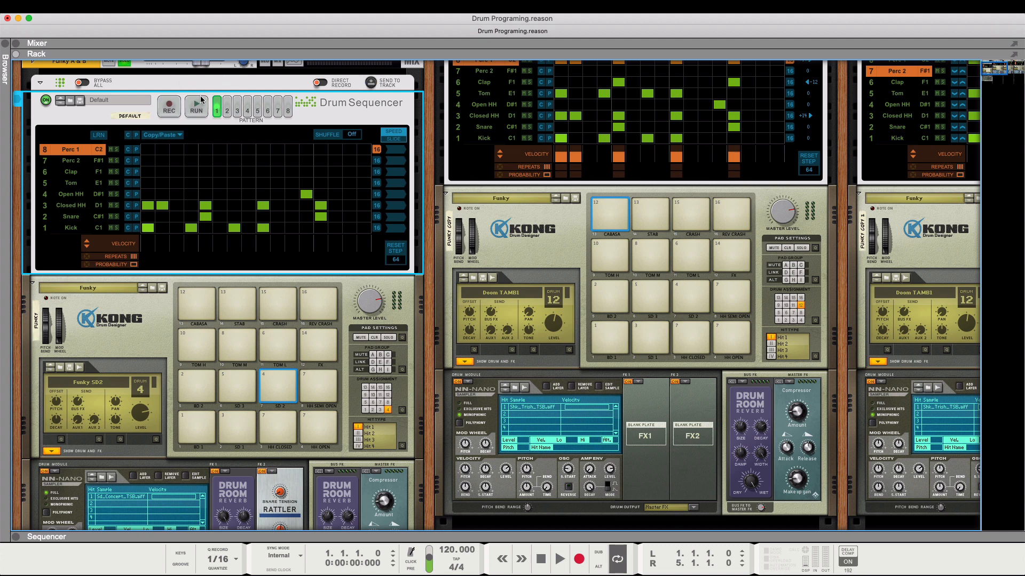
- Switch the Funky A & B Drum Sequencer to pattern 2 and mute the Perc 1, Clap and Tom lanes
{"action": "left_click", "coordinate": [227, 107]}
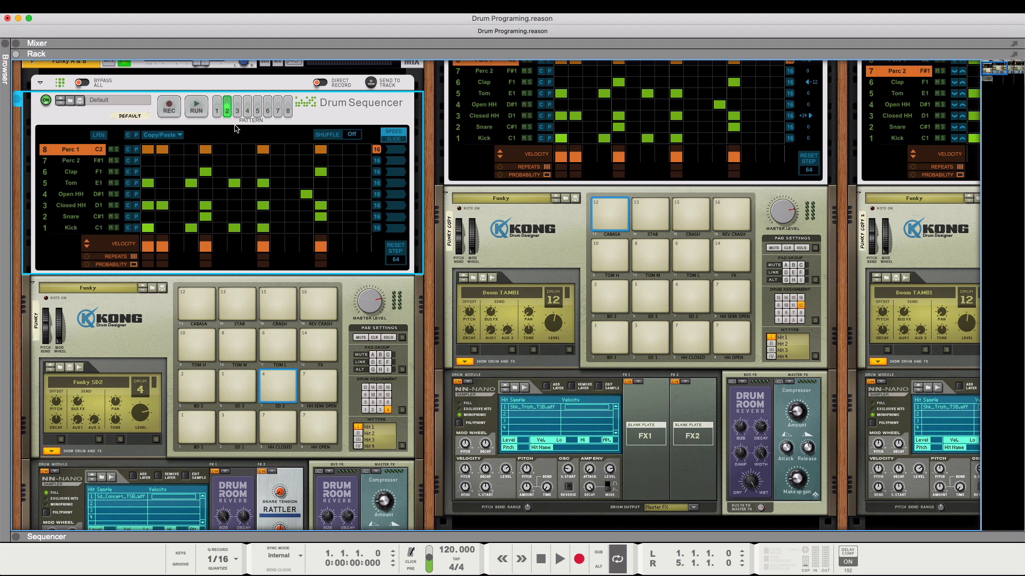
{"action": "left_click", "coordinate": [111, 150]}
{"action": "left_click", "coordinate": [111, 183]}
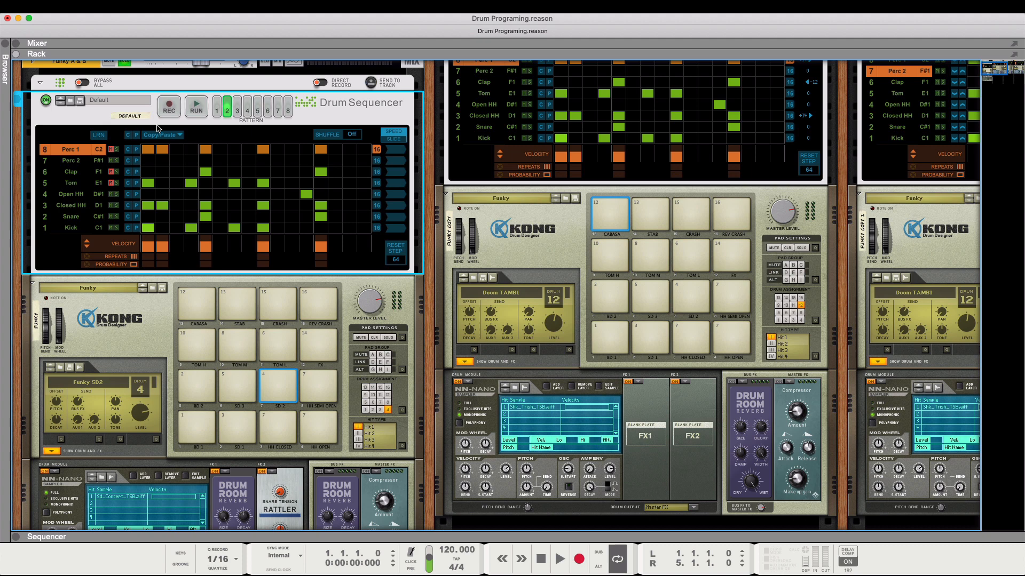
- Run pattern 2, unmute the Tom lane while it plays, and stop the sequencer
{"action": "left_click", "coordinate": [197, 106]}
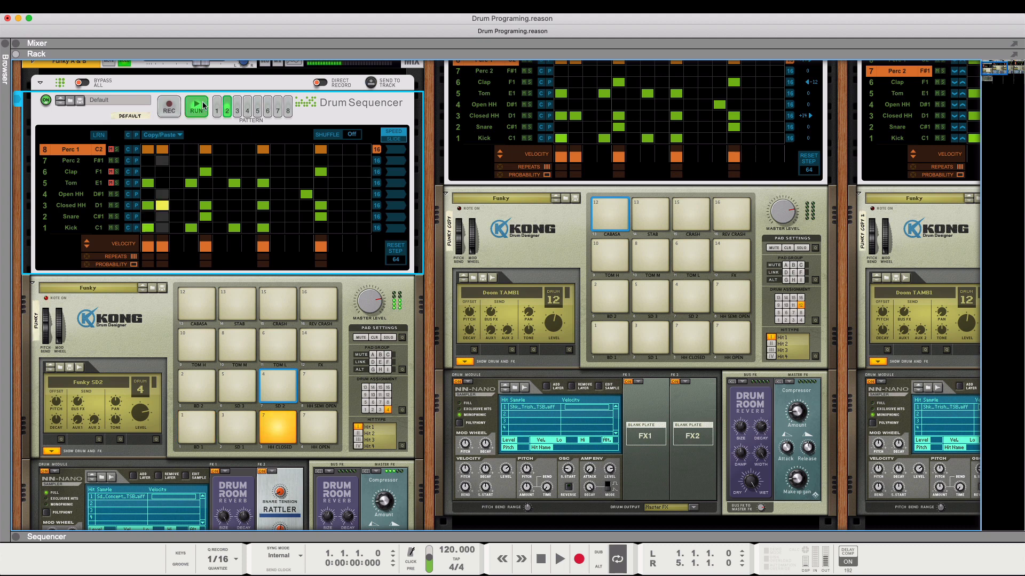
{"action": "left_click", "coordinate": [111, 183]}
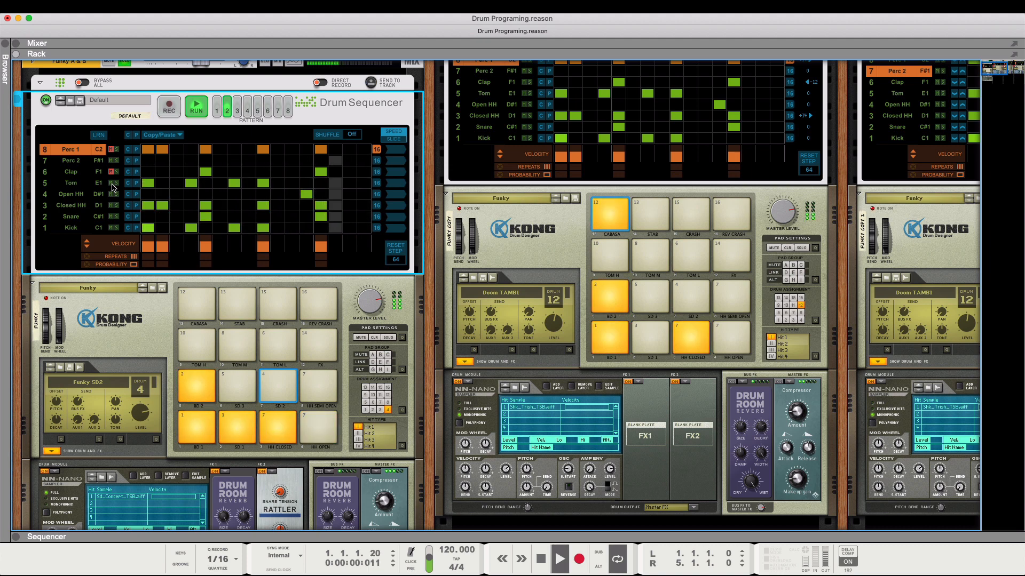
{"action": "left_click", "coordinate": [193, 106]}
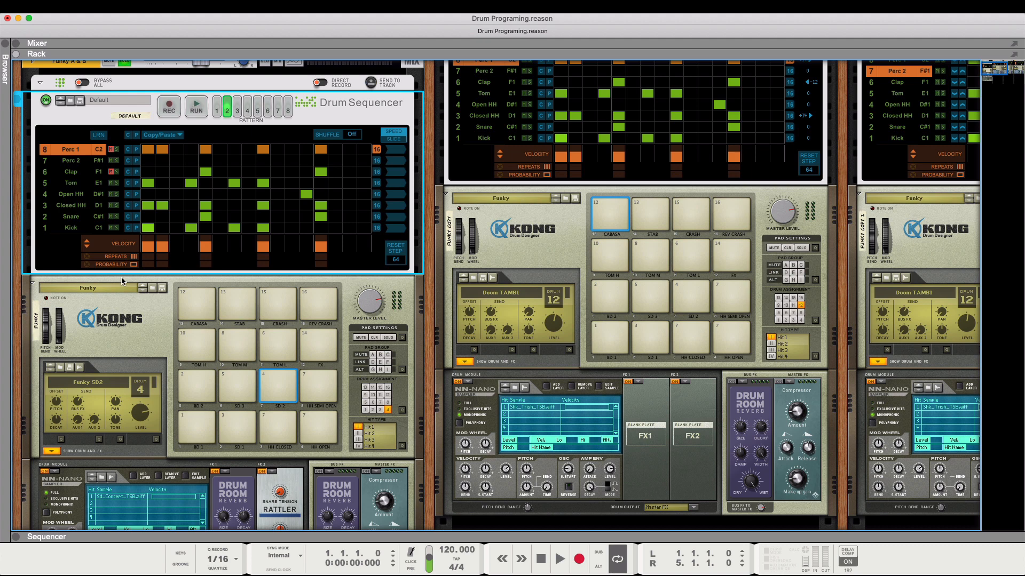
- Compare the BD 1 and BD 2 kicks and the SD 1 and SD 3 snares by auditioning their pads on the Funky Kong
{"action": "left_click", "coordinate": [204, 427]}
{"action": "left_click", "coordinate": [197, 386]}
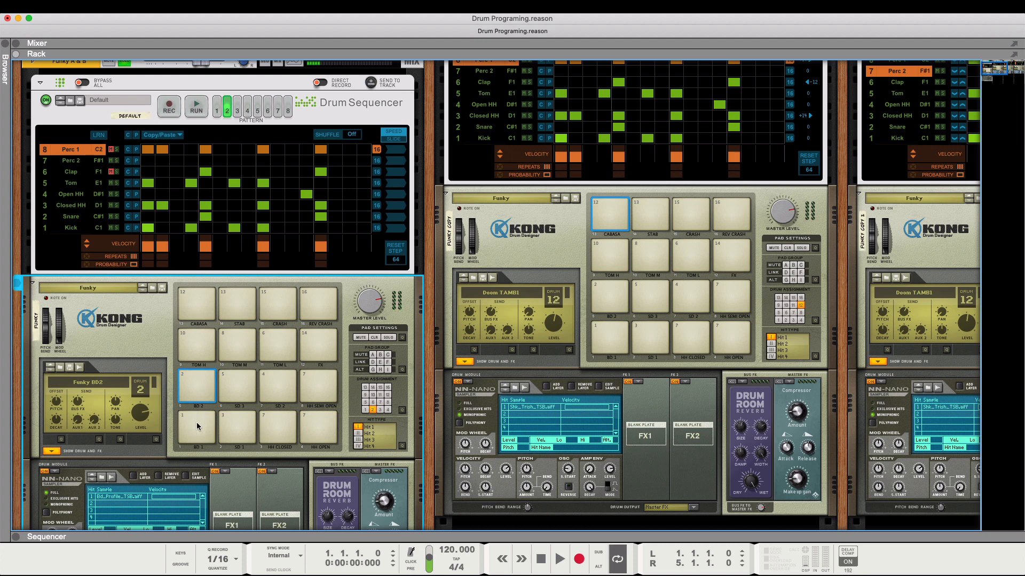
{"action": "left_click", "coordinate": [197, 425]}
{"action": "left_click", "coordinate": [197, 385]}
{"action": "left_click", "coordinate": [233, 425]}
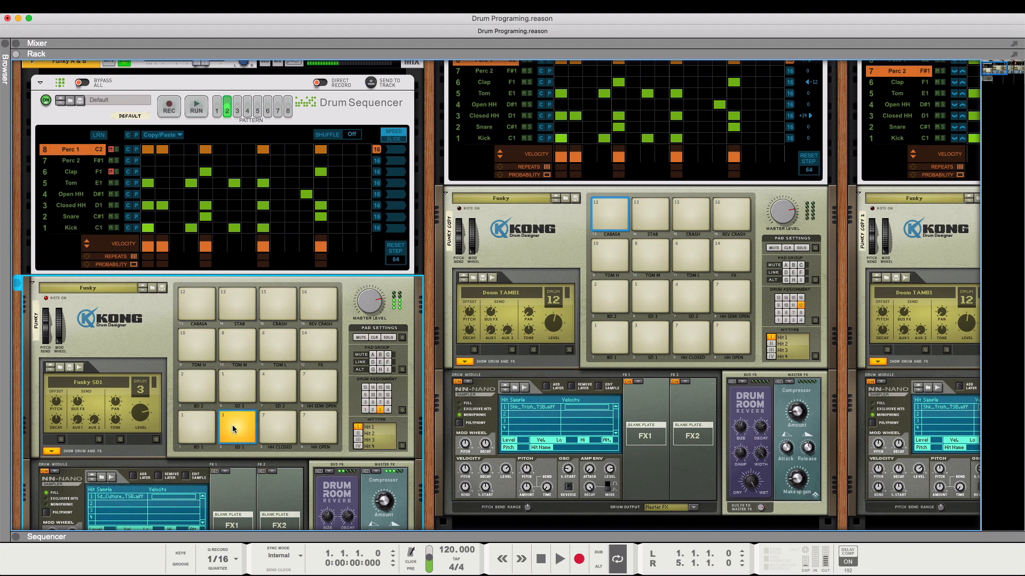
{"action": "left_click", "coordinate": [236, 388]}
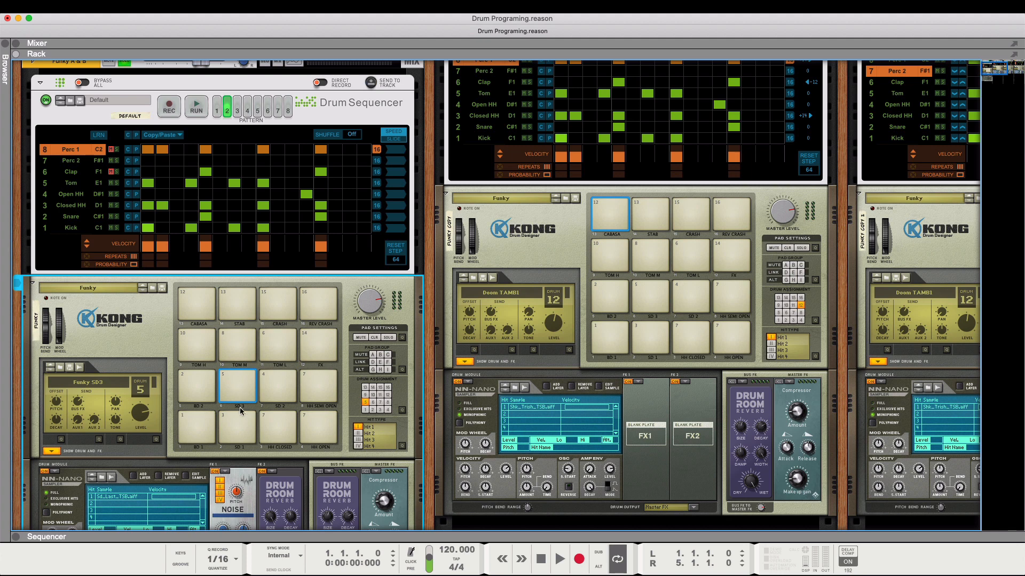
{"action": "left_click", "coordinate": [241, 435]}
{"action": "left_click", "coordinate": [241, 398]}
{"action": "left_click", "coordinate": [195, 429]}
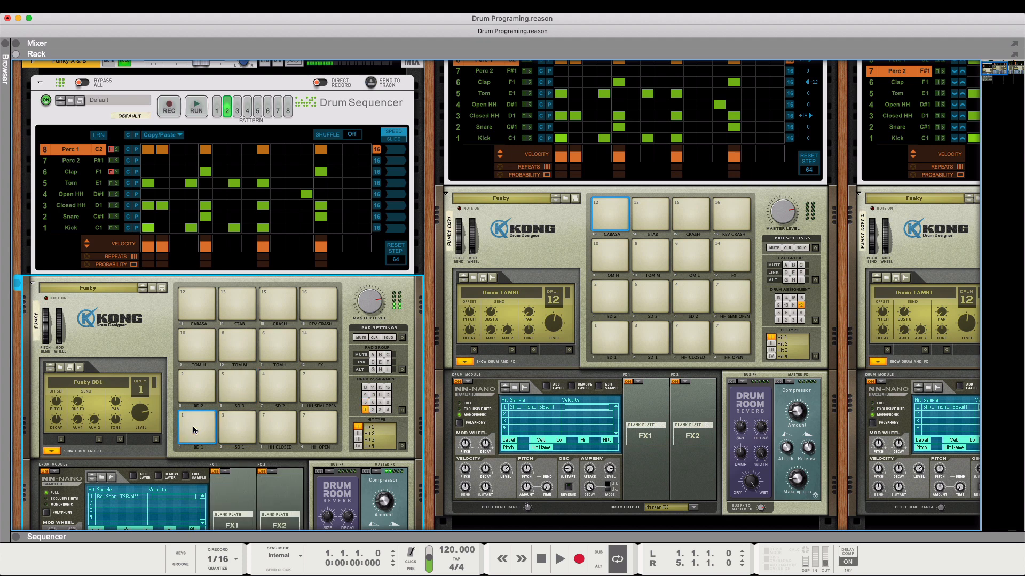
{"action": "left_click", "coordinate": [203, 389]}
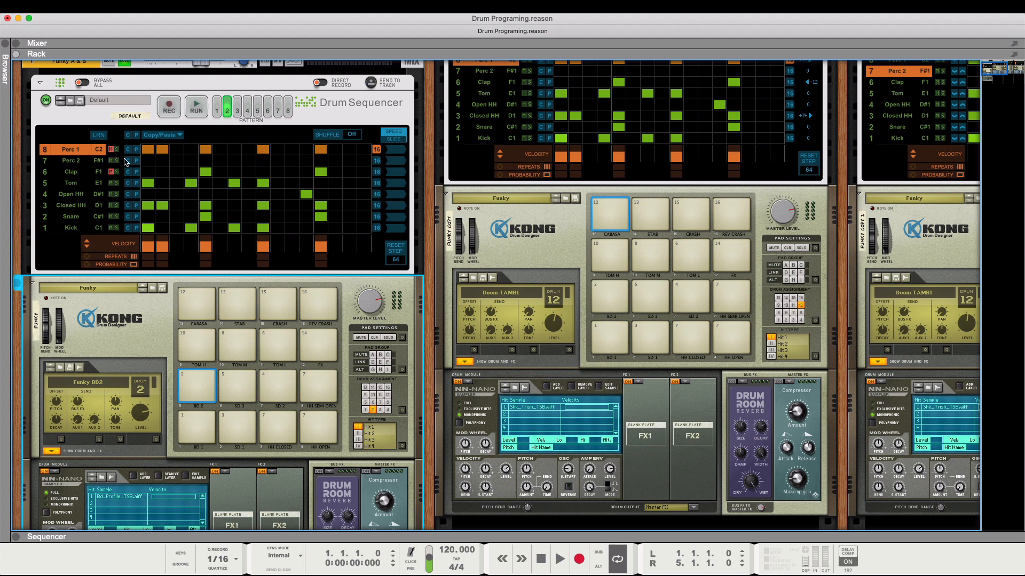
- Unmute the Clap and Perc 1 lanes while pattern 2 plays, and turn off the Funky A & B channel's solo after stopping
{"action": "left_click", "coordinate": [204, 109]}
{"action": "left_click", "coordinate": [111, 172]}
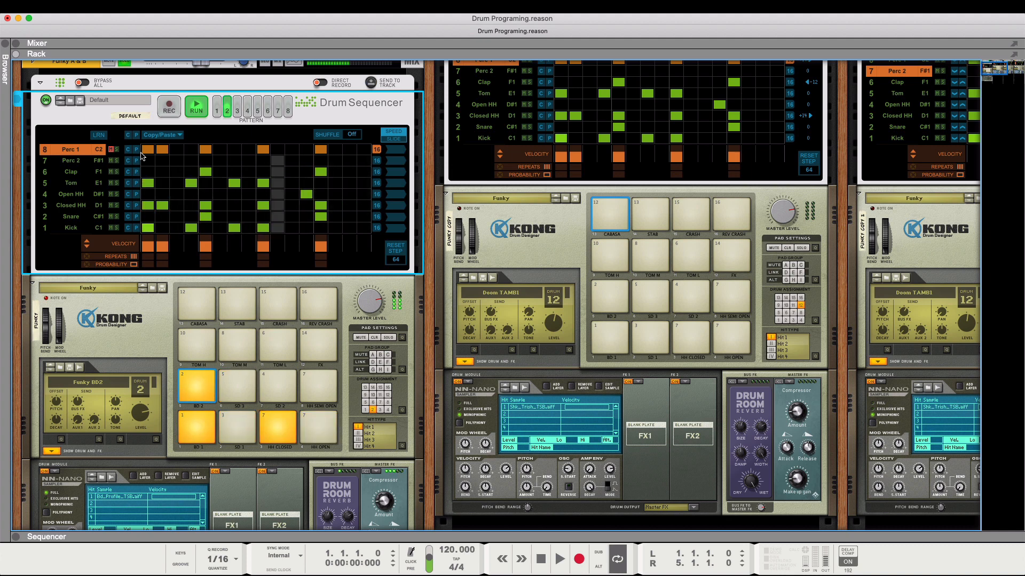
{"action": "left_click", "coordinate": [111, 149]}
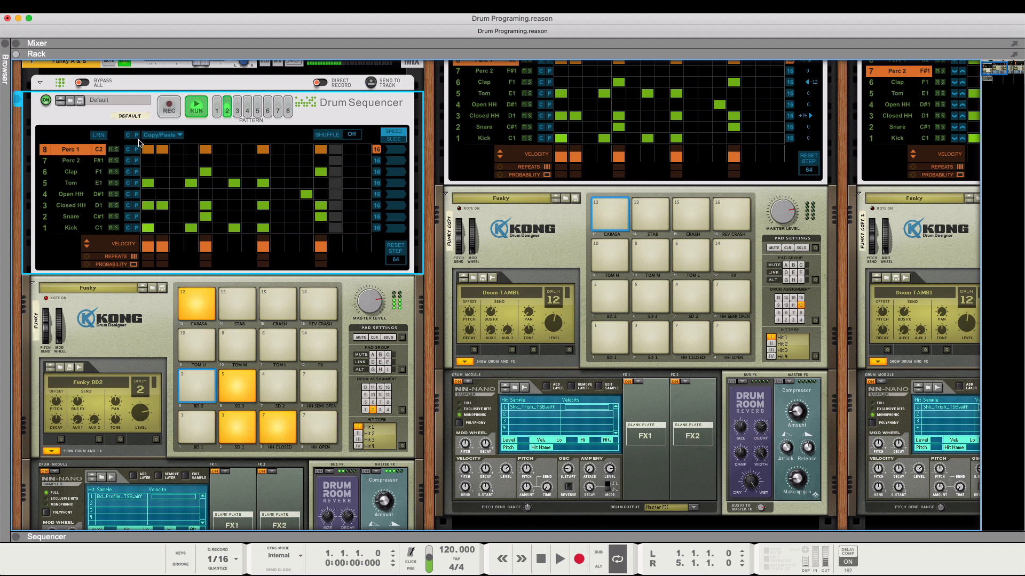
{"action": "left_click", "coordinate": [200, 107]}
{"action": "scroll", "coordinate": [202, 108], "scroll_direction": "up", "scroll_amount": 3}
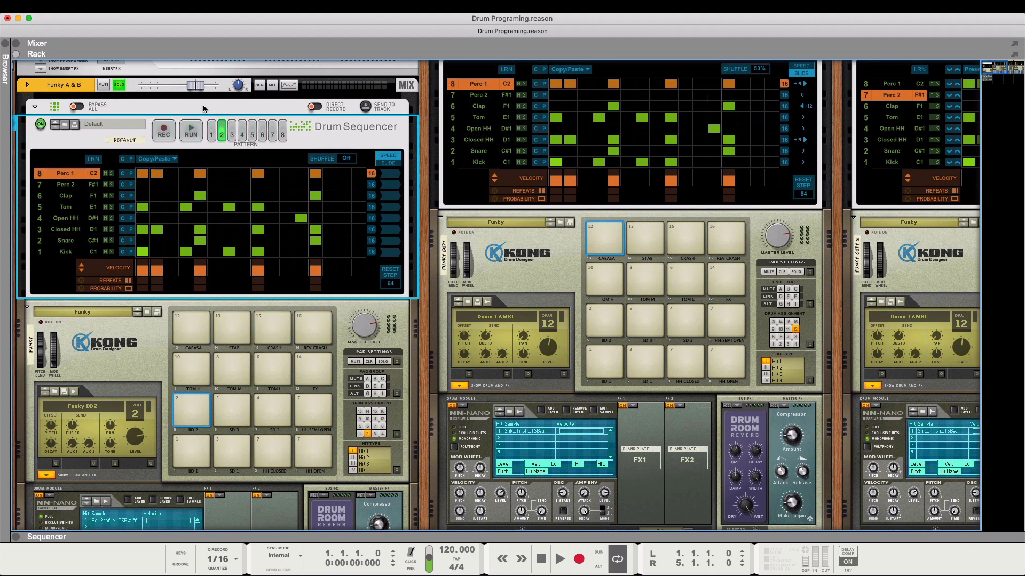
{"action": "left_click", "coordinate": [127, 102]}
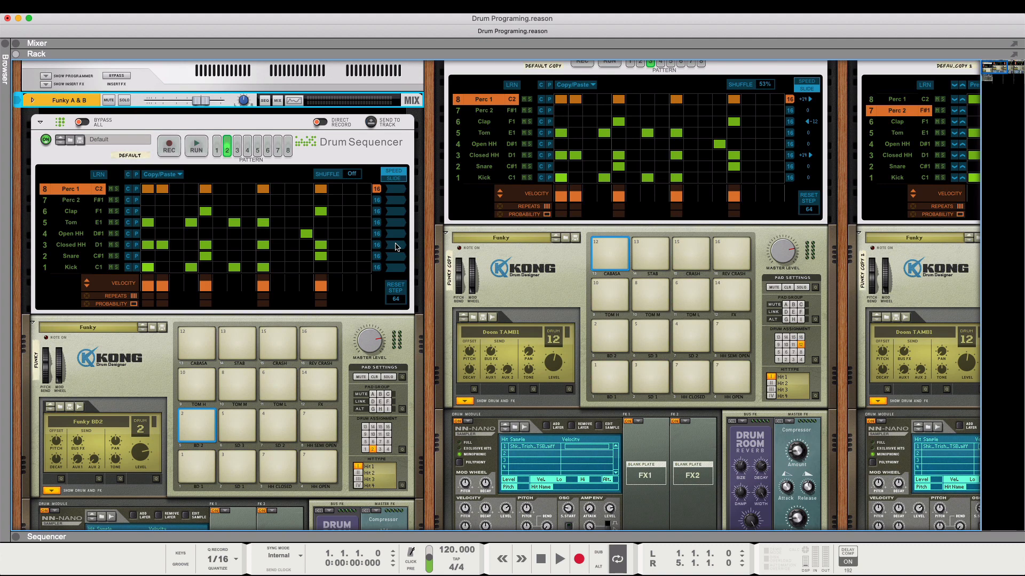
- Switch the Funky C&D Drum Sequencer to pattern 2 and audition the Cabasa pad on the Kong below it
{"action": "scroll", "coordinate": [491, 239], "scroll_direction": "up", "scroll_amount": 2}
{"action": "scroll", "coordinate": [491, 239], "scroll_direction": "right", "scroll_amount": 3}
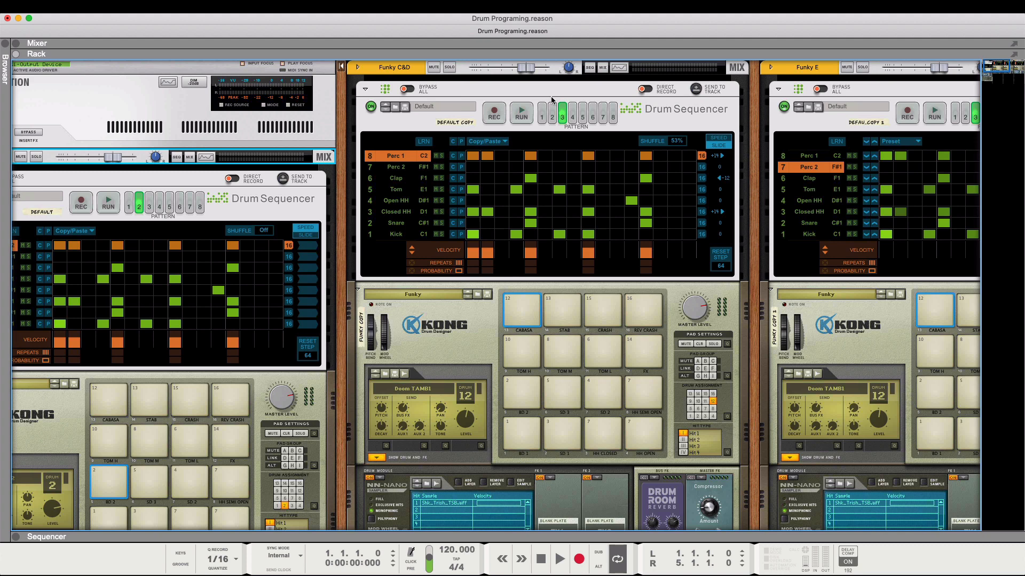
{"action": "left_click", "coordinate": [552, 119]}
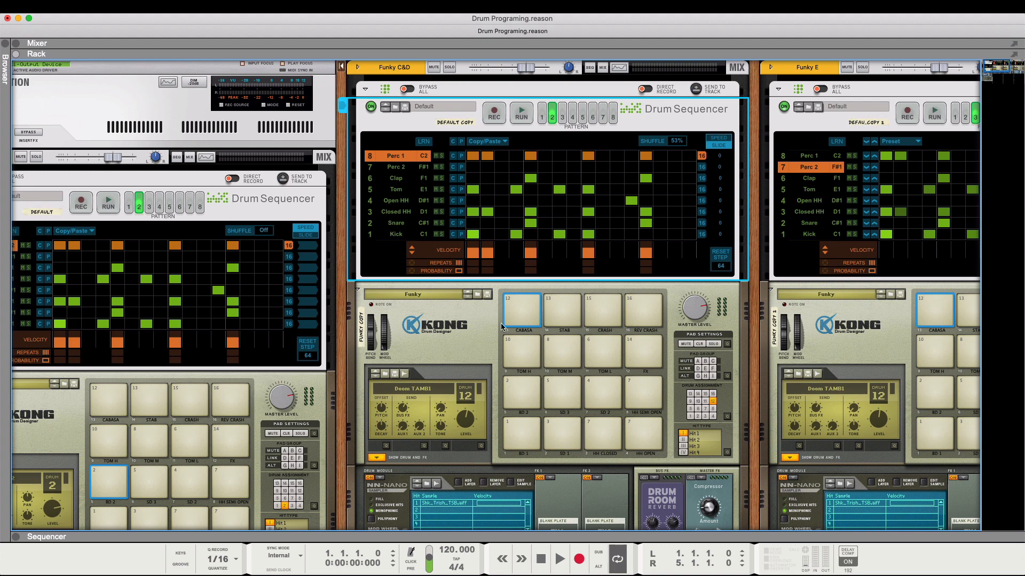
{"action": "left_click", "coordinate": [522, 312]}
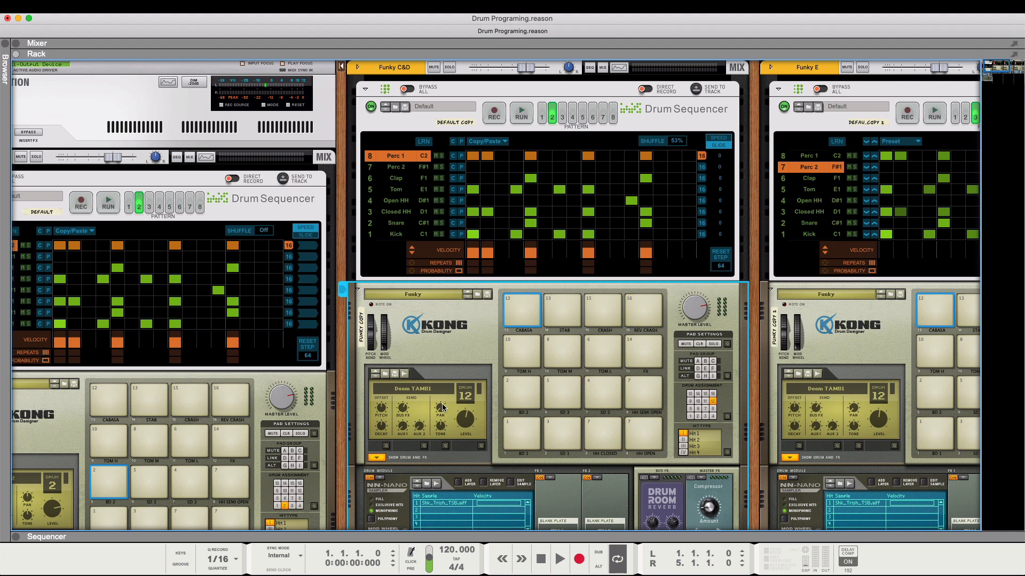
- Audition the HH Closed and Cabasa pads on the Funky C&D Kong and compare their pan settings
{"action": "left_click", "coordinate": [604, 432]}
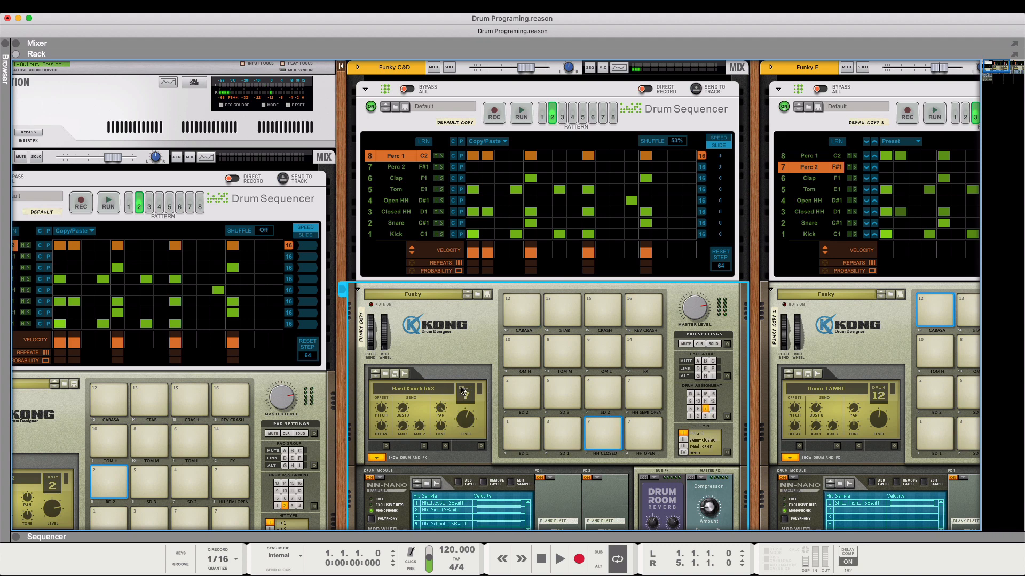
{"action": "left_click_drag", "start_coordinate": [443, 399], "coordinate": [445, 423]}
{"action": "left_click_drag", "start_coordinate": [443, 409], "coordinate": [445, 420]}
{"action": "left_click", "coordinate": [527, 326]}
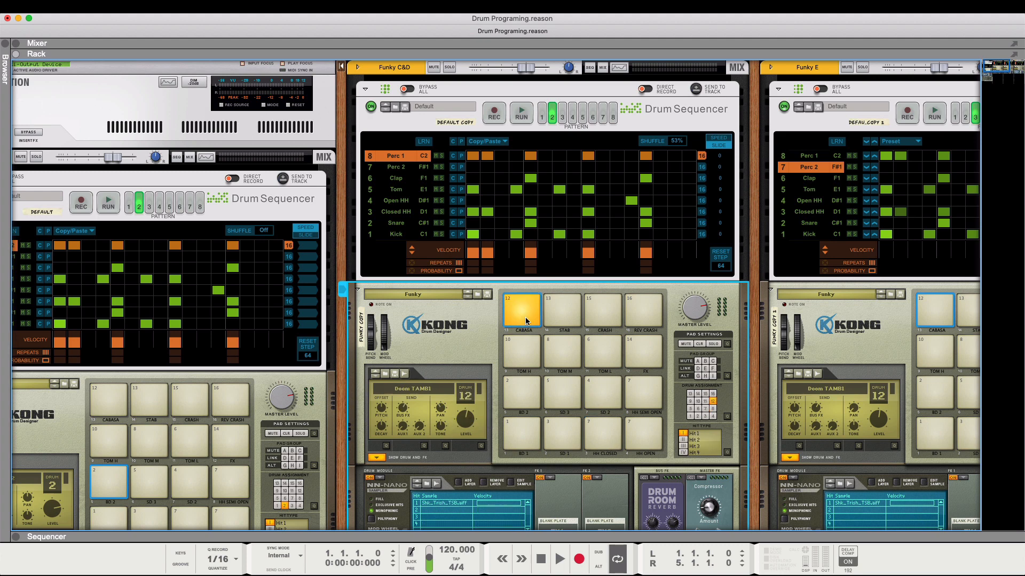
{"action": "left_click", "coordinate": [601, 440]}
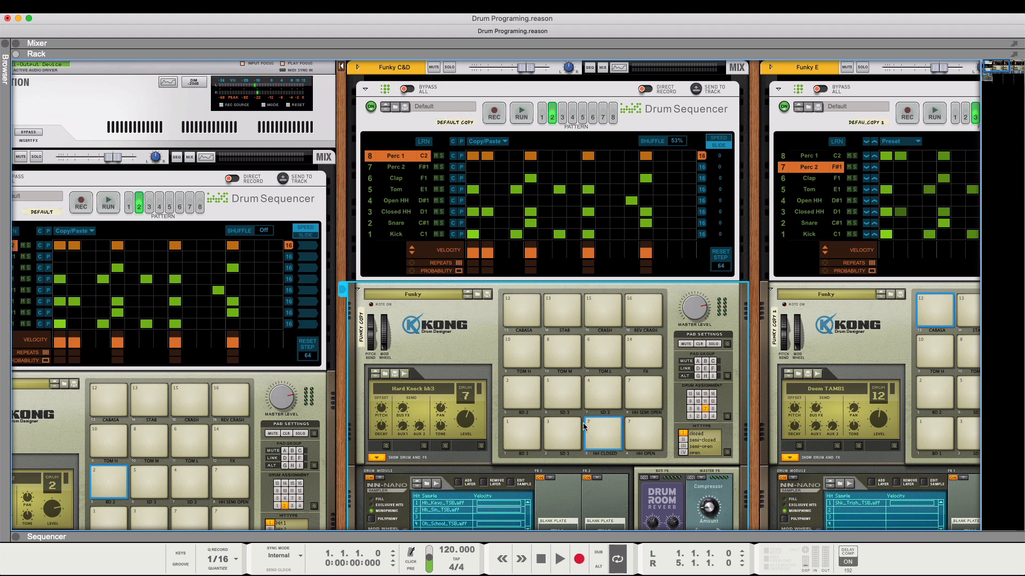
- Audition the SD 3 and SD 1 pads on the Funky C&D Kong and inspect each snare's pan setting
{"action": "left_click", "coordinate": [563, 393]}
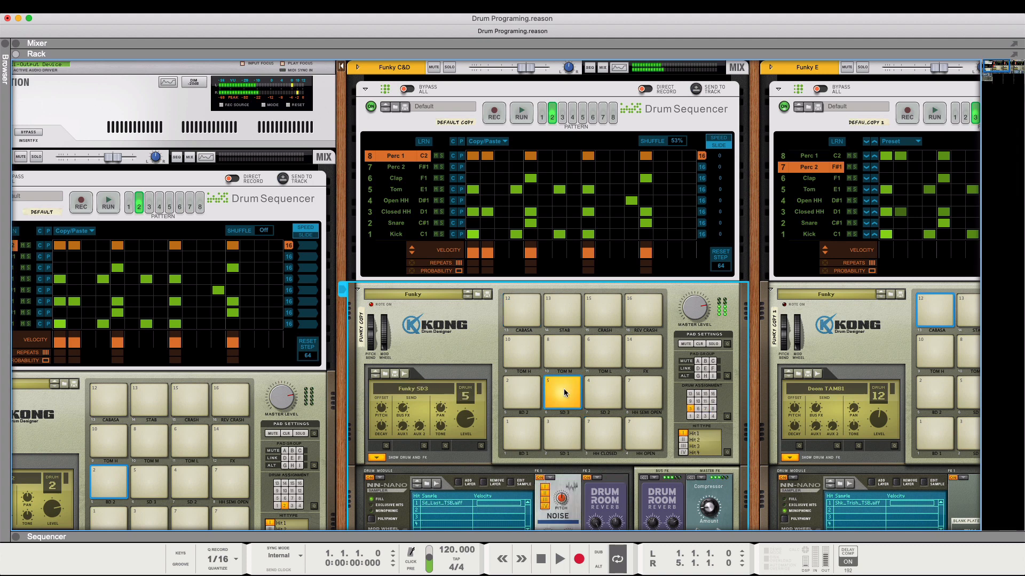
{"action": "left_click", "coordinate": [565, 438]}
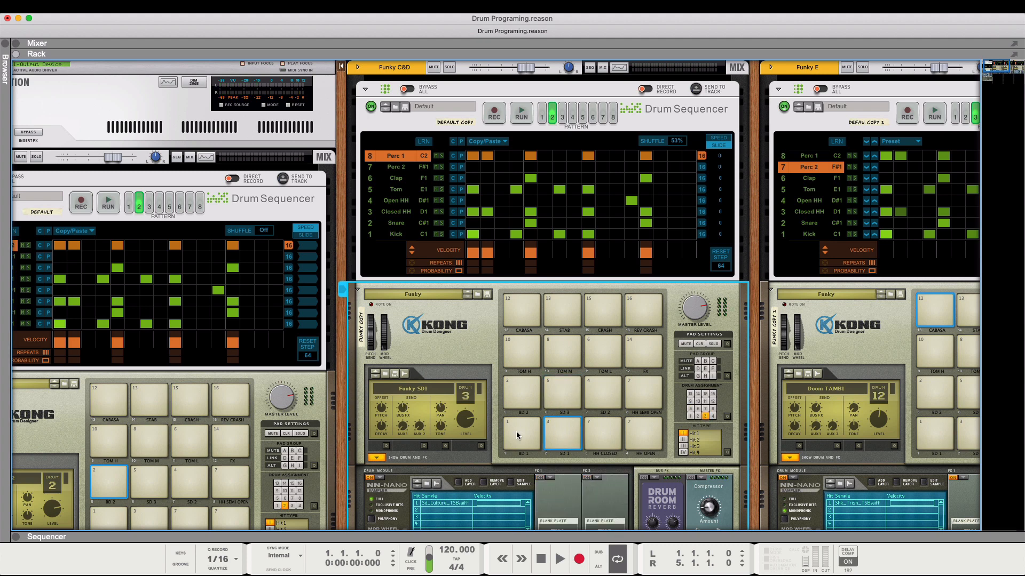
{"action": "mouse_move", "coordinate": [440, 409]}
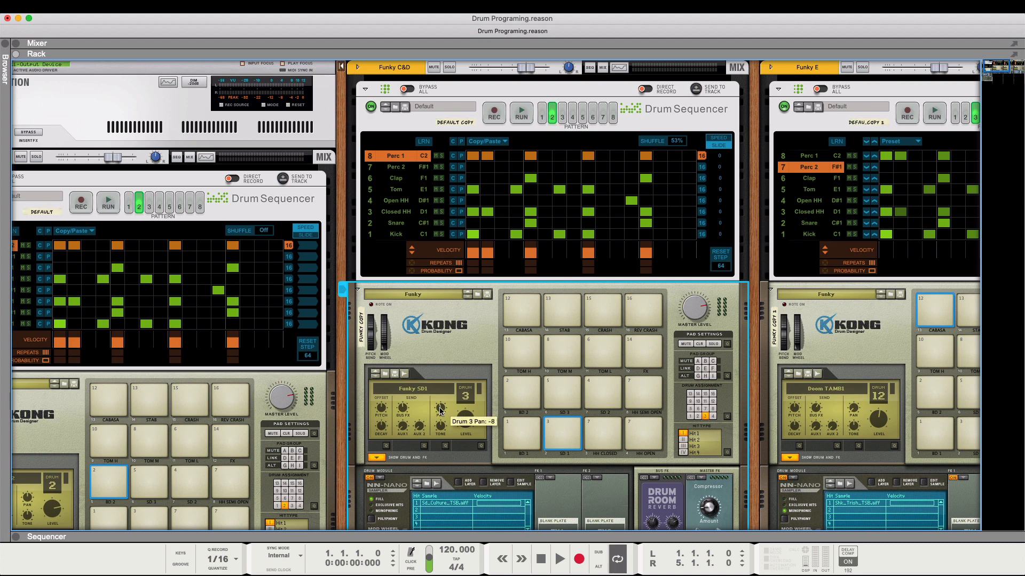
{"action": "left_click", "coordinate": [551, 404]}
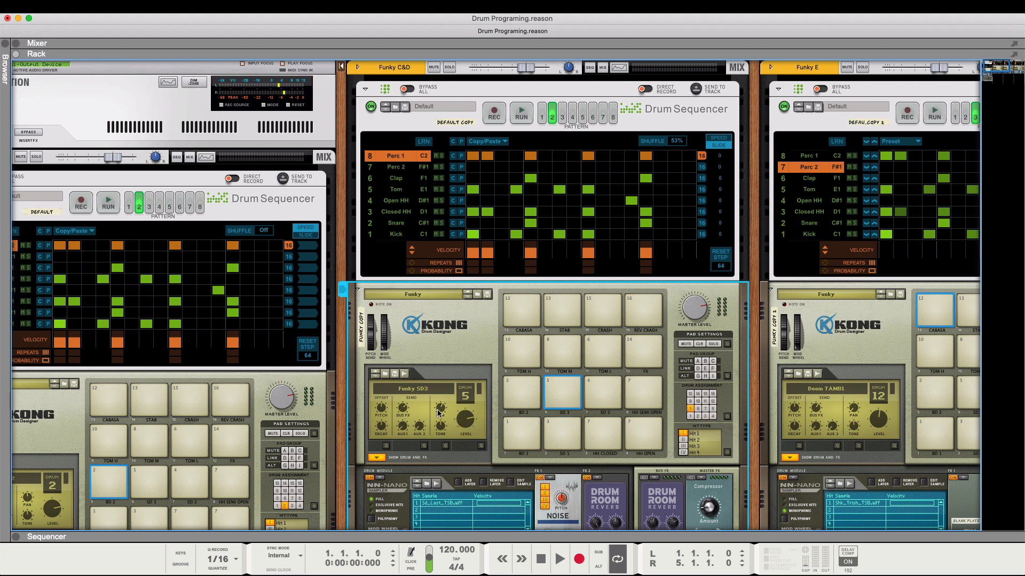
{"action": "mouse_move", "coordinate": [439, 414]}
- Run pattern 2 on the Funky C&D Drum Sequencer and listen to its channel briefly in solo
{"action": "left_click", "coordinate": [519, 113]}
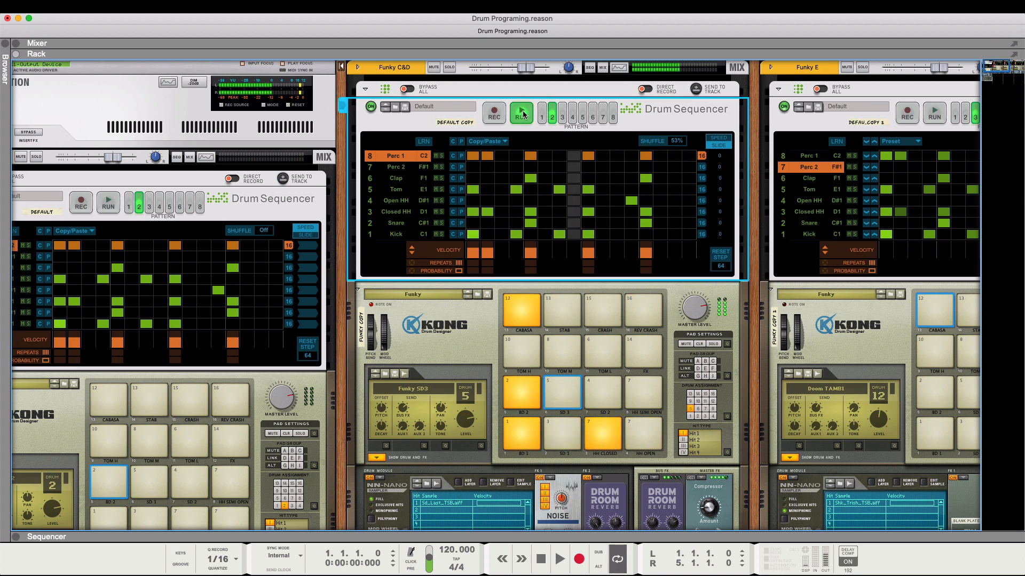
{"action": "left_click", "coordinate": [449, 67]}
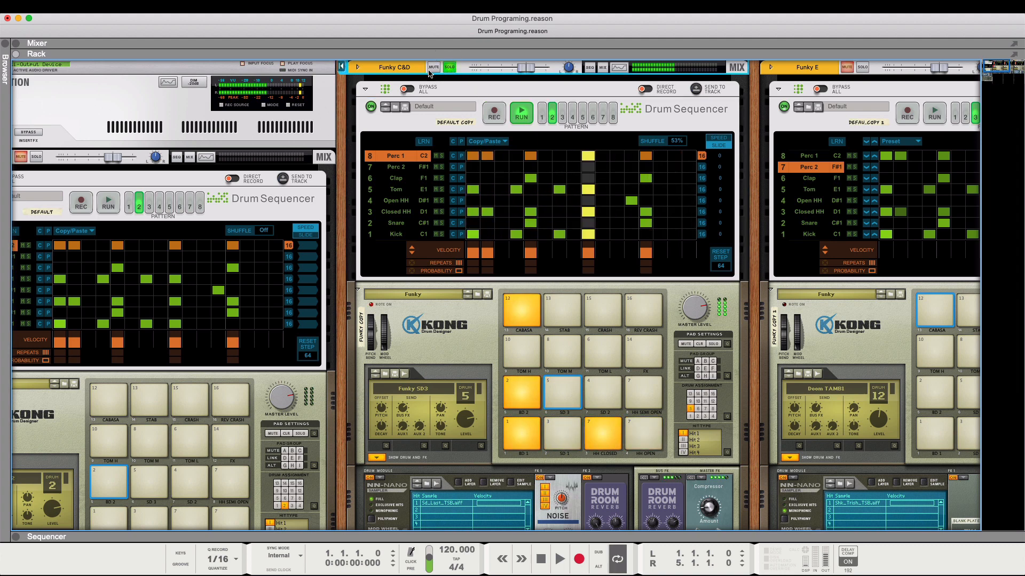
{"action": "left_click", "coordinate": [448, 68]}
- Solo the Funky A & B channel, run its pattern 2 for comparison, and turn the solo off after stopping its sequencer
{"action": "left_click", "coordinate": [37, 156]}
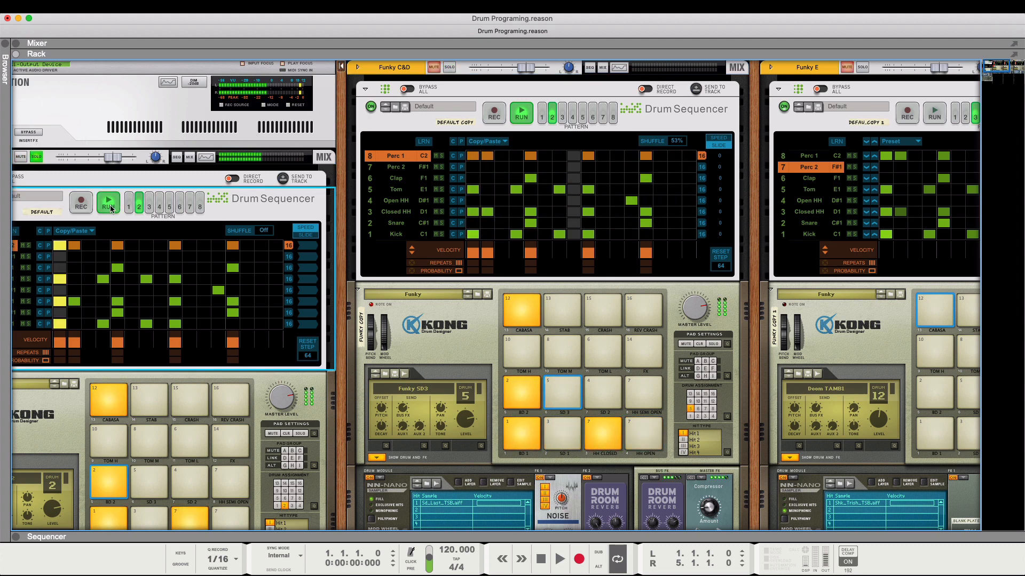
{"action": "left_click", "coordinate": [108, 203]}
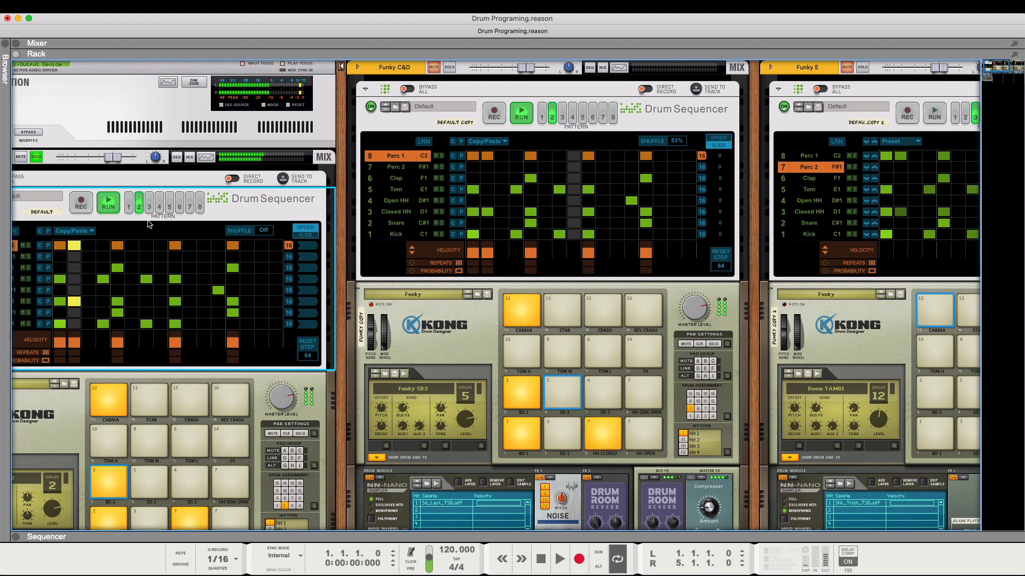
{"action": "left_click", "coordinate": [45, 160]}
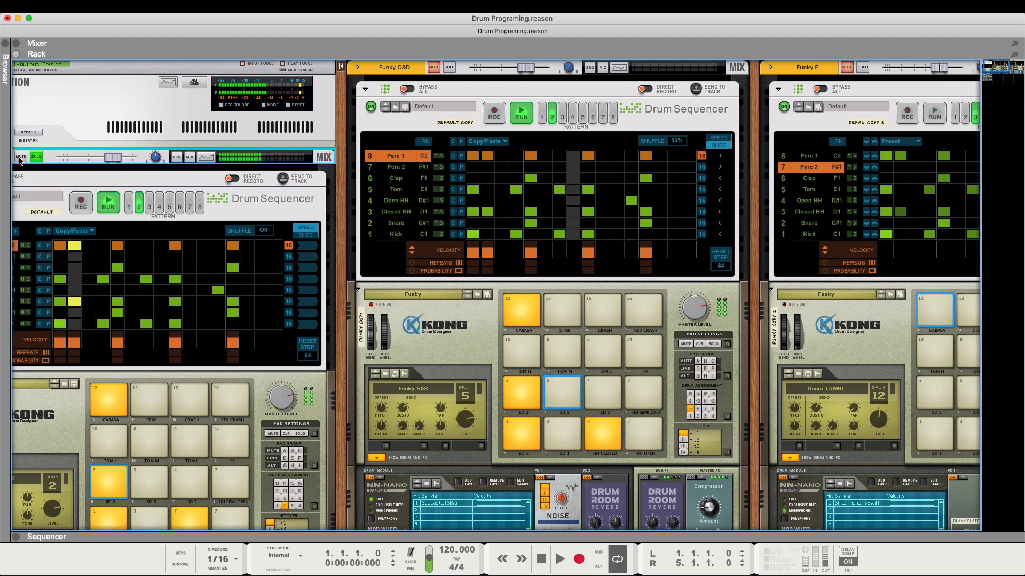
{"action": "left_click", "coordinate": [108, 203]}
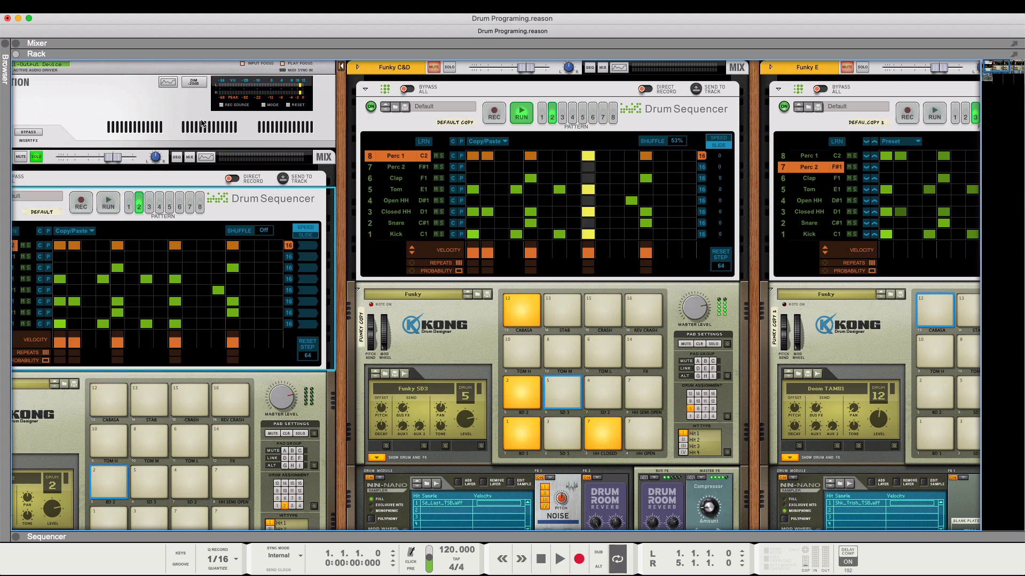
{"action": "left_click", "coordinate": [36, 156]}
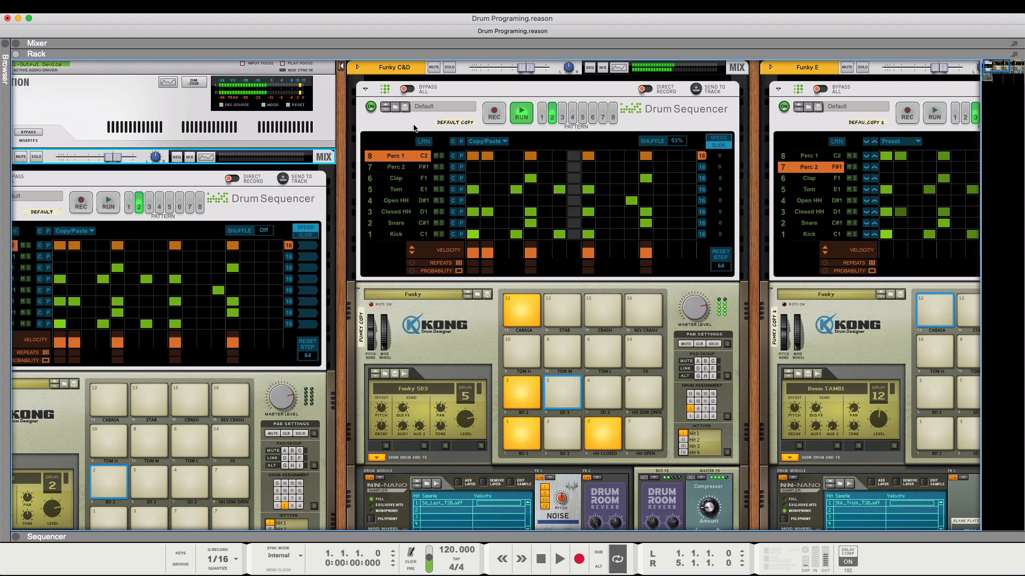
- Compare the Funky C&D groove with shuffle off and at 53%, and stop the sequencer
{"action": "left_click", "coordinate": [671, 138]}
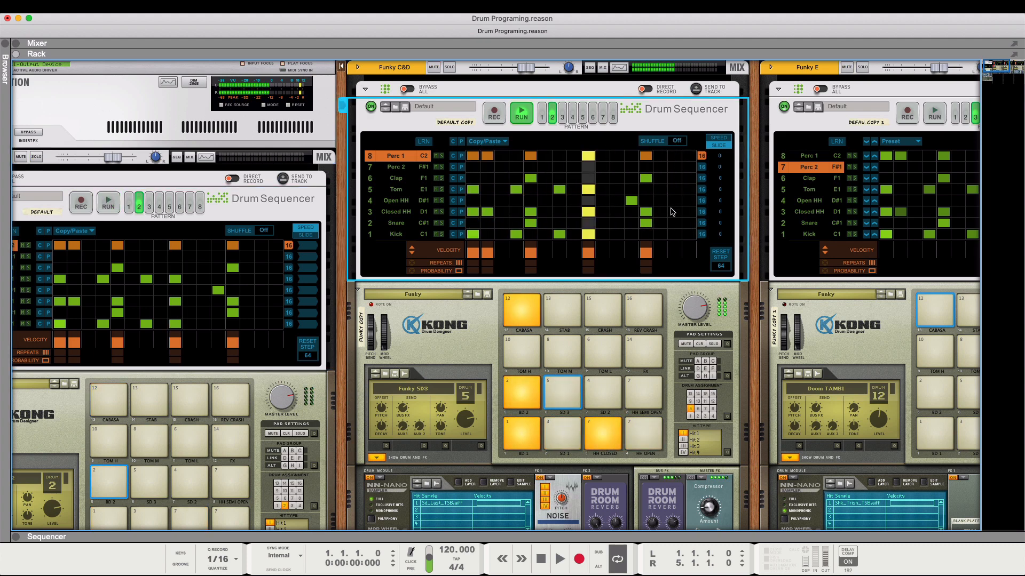
{"action": "left_click", "coordinate": [680, 141]}
{"action": "left_click_drag", "start_coordinate": [682, 140], "coordinate": [680, 143]}
{"action": "key", "text": "space"}
{"action": "key", "text": "space"}
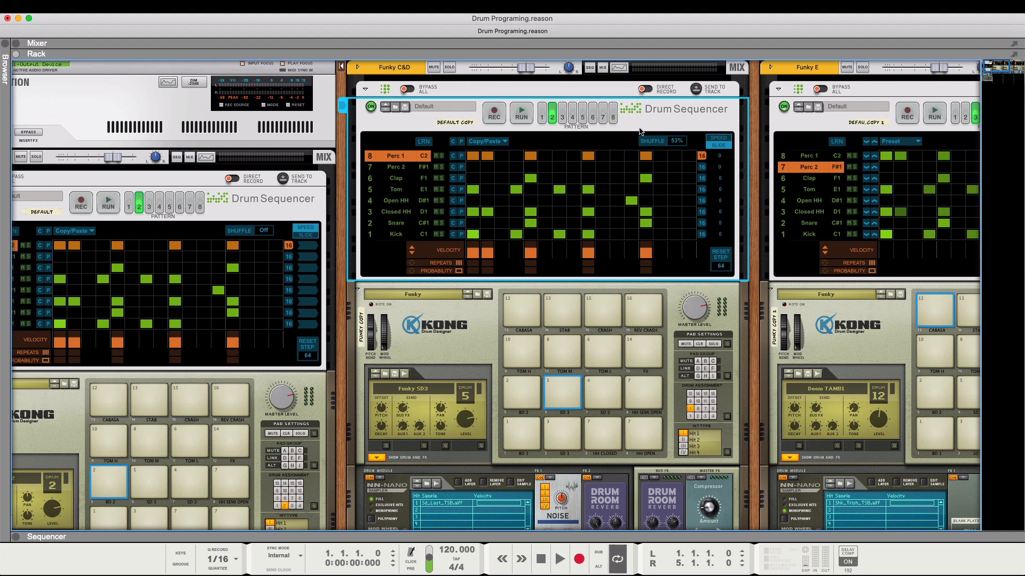
- Run pattern 3 on the Funky C&D sequencer with the Perc 1 and Clap lanes muted and the Closed HH slide at 0
{"action": "left_click", "coordinate": [565, 117]}
{"action": "left_click", "coordinate": [436, 178]}
{"action": "left_click_drag", "start_coordinate": [723, 217], "coordinate": [733, 237]}
{"action": "left_click", "coordinate": [525, 116]}
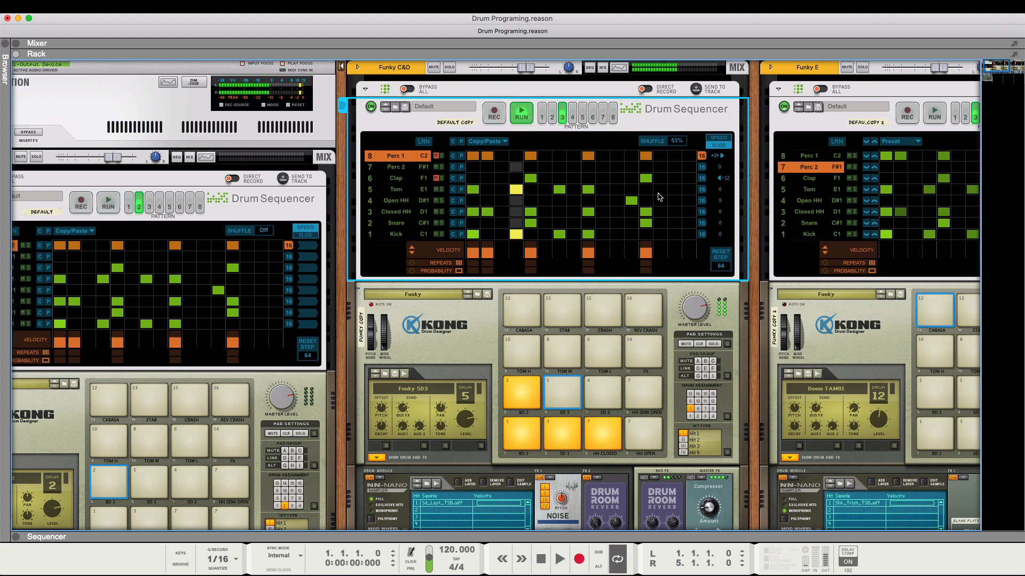
- Vary the Closed HH lane's slide while pattern 3 plays, set it to +19, and stop the sequencer
{"action": "left_click_drag", "start_coordinate": [723, 216], "coordinate": [738, 186]}
{"action": "left_click_drag", "start_coordinate": [715, 212], "coordinate": [696, 293]}
{"action": "left_click_drag", "start_coordinate": [725, 216], "coordinate": [739, 147]}
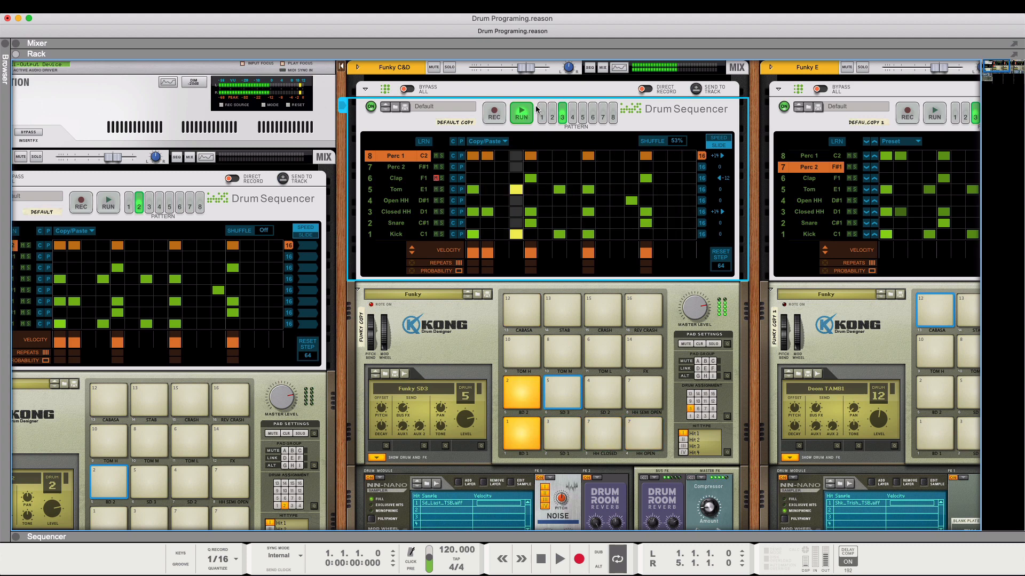
{"action": "left_click", "coordinate": [520, 114]}
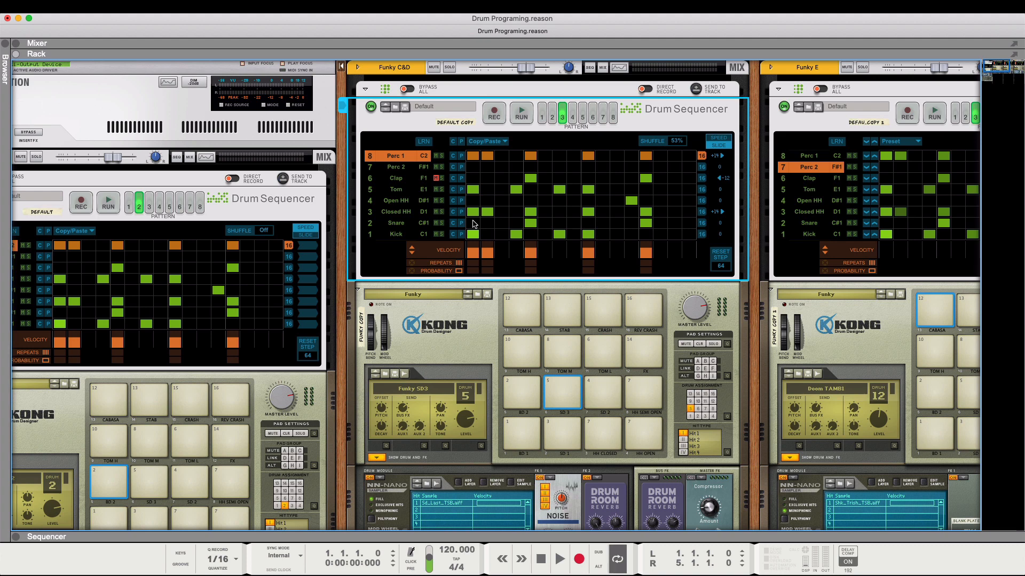
- Unmute the Clap lane in pattern 3, run the sequencer, and vary the clap's slide while it plays
{"action": "left_click", "coordinate": [436, 178]}
{"action": "left_click", "coordinate": [522, 114]}
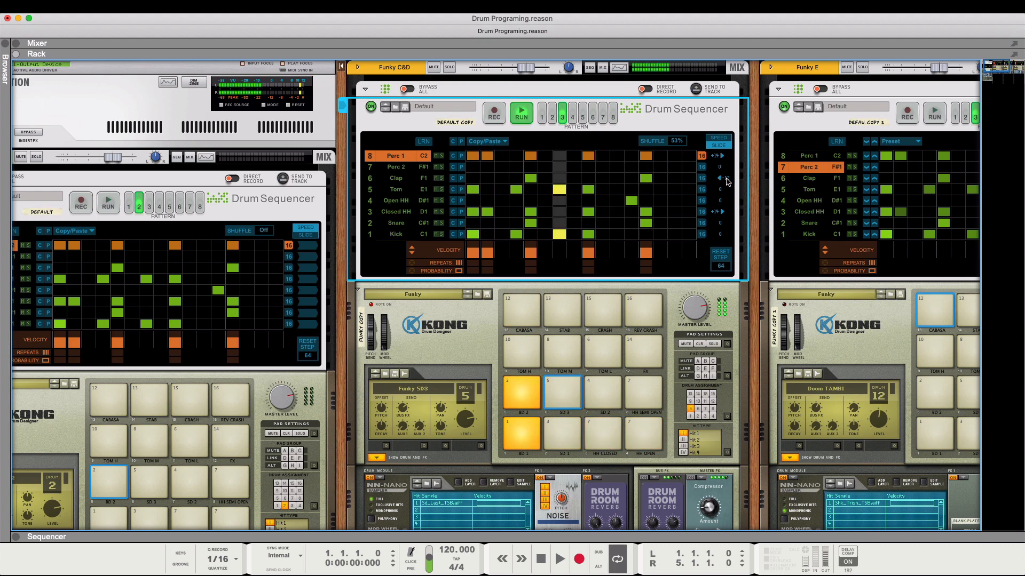
{"action": "left_click_drag", "start_coordinate": [726, 180], "coordinate": [722, 209]}
- Solo the Clap and Snare lanes to hear them together, set the Clap slide to -11, and stop the unsoloed pattern
{"action": "left_click", "coordinate": [442, 178]}
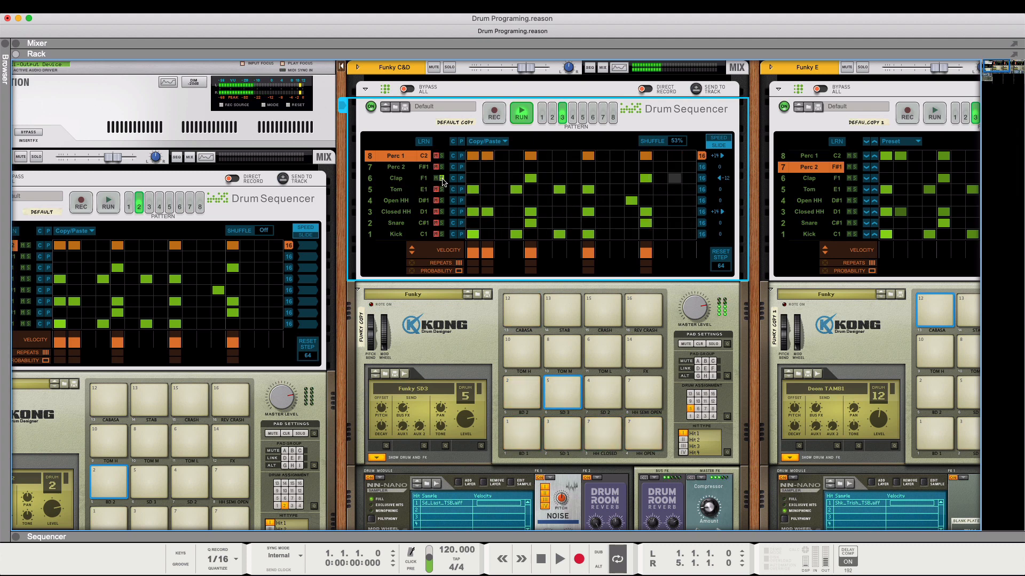
{"action": "left_click", "coordinate": [442, 223]}
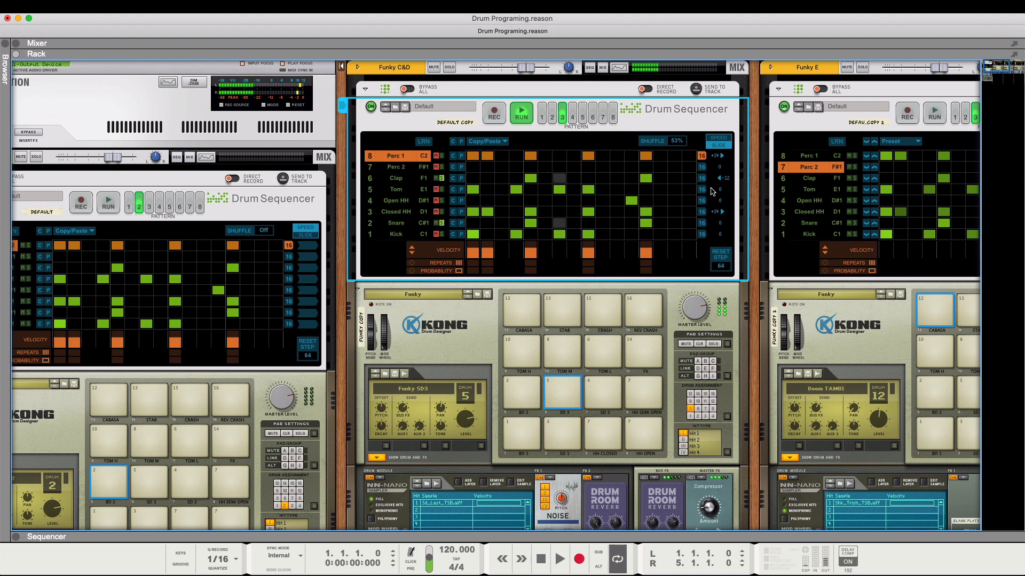
{"action": "left_click_drag", "start_coordinate": [725, 178], "coordinate": [721, 221]}
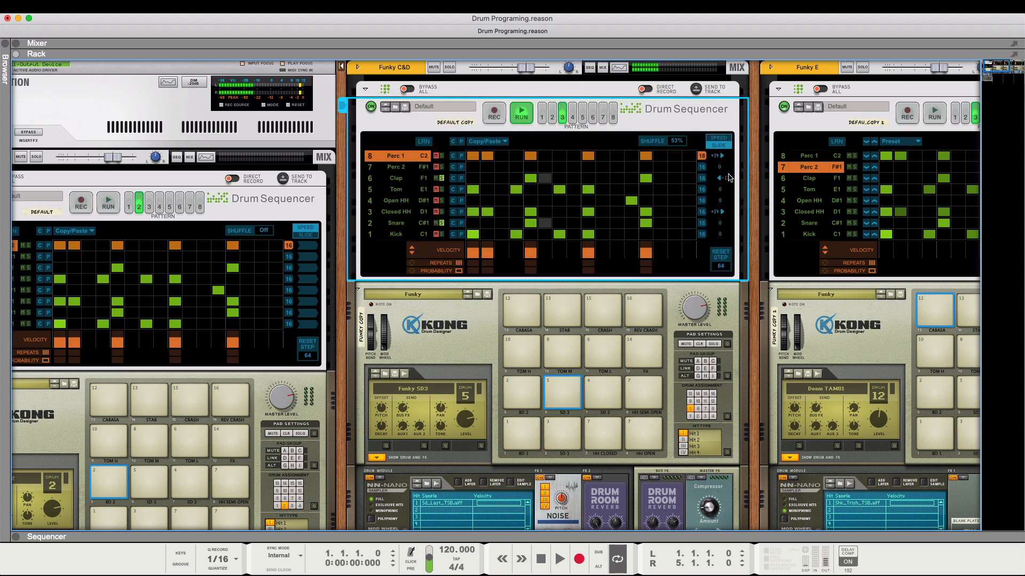
{"action": "left_click_drag", "start_coordinate": [729, 182], "coordinate": [732, 169]}
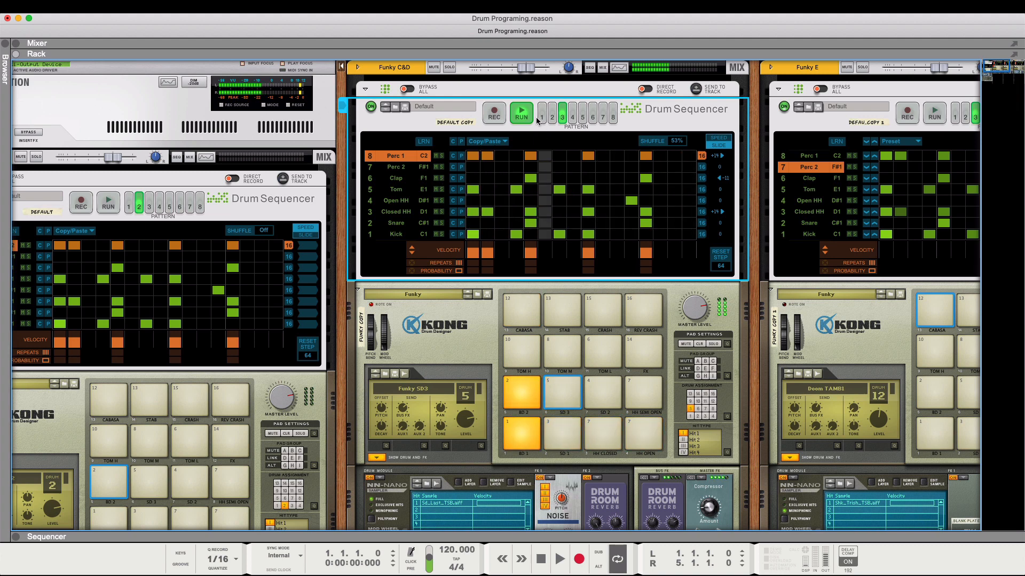
{"action": "left_click", "coordinate": [520, 113]}
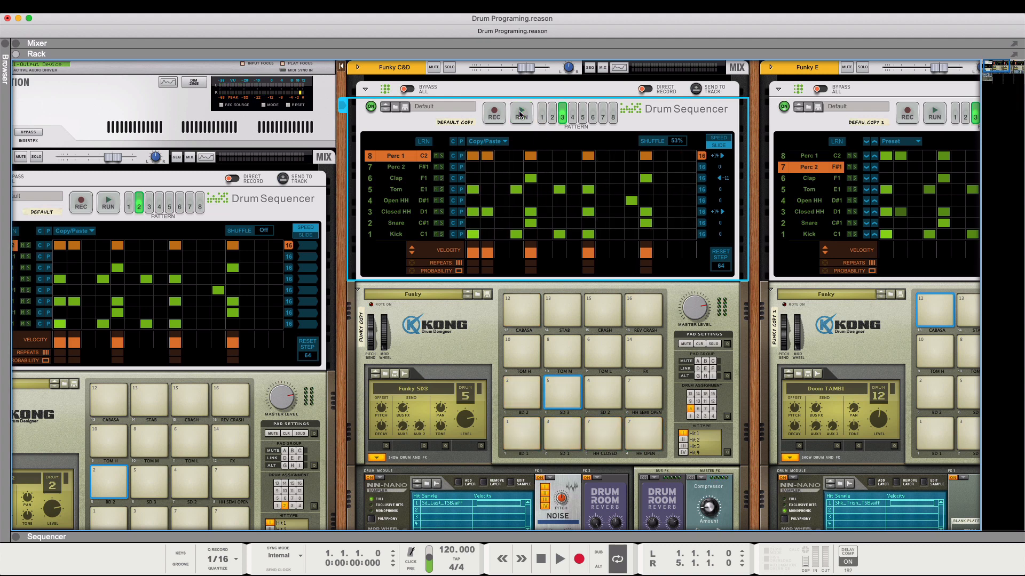
- Compare pattern 3 on the Funky C&D sequencer with pattern 1 on the Funky A & B sequencer by running each in turn
{"action": "left_click", "coordinate": [523, 113]}
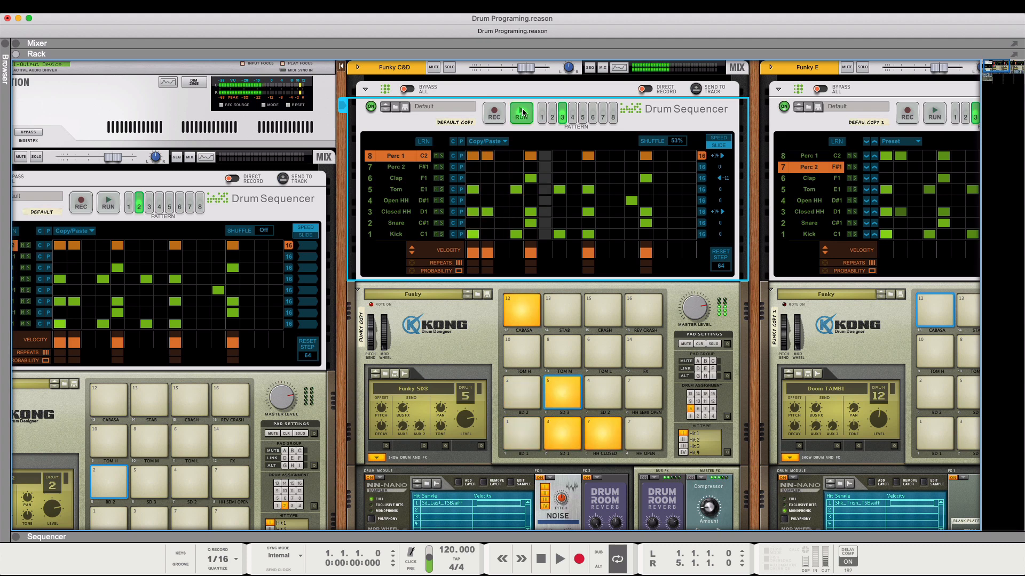
{"action": "left_click", "coordinate": [522, 112]}
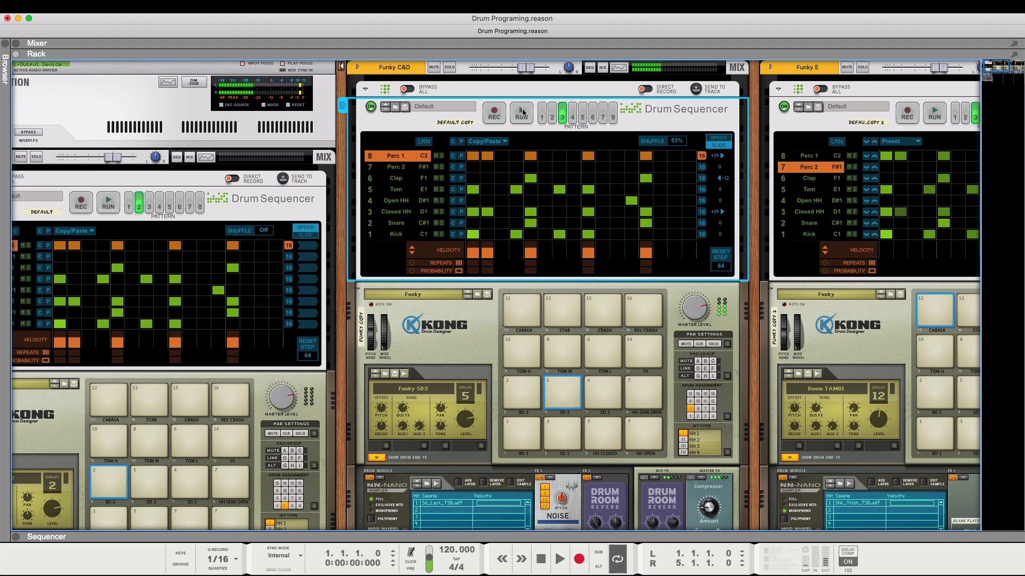
{"action": "left_click", "coordinate": [129, 206]}
{"action": "left_click", "coordinate": [109, 202]}
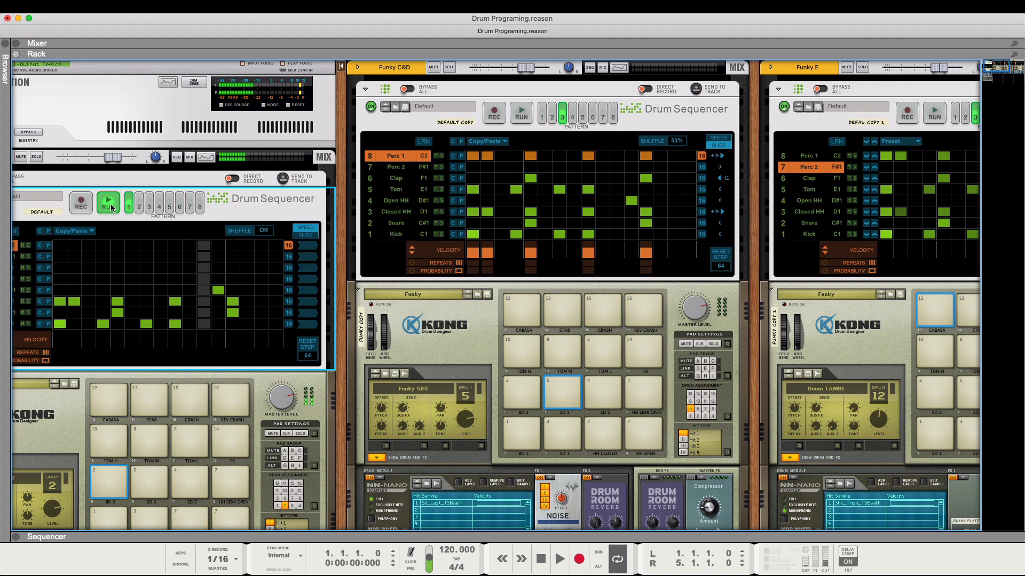
{"action": "left_click", "coordinate": [110, 206]}
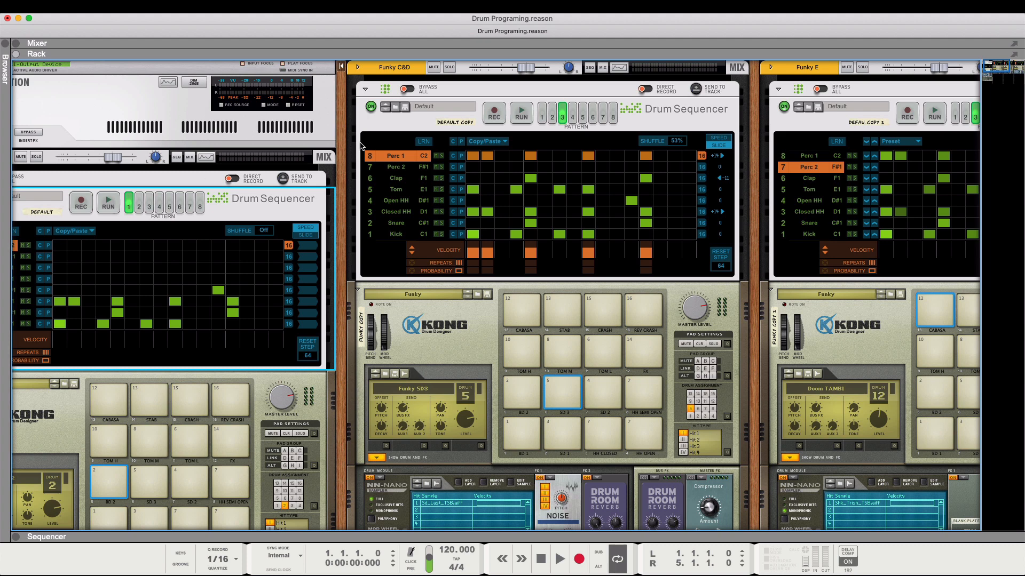
- Switch the Funky E Drum Sequencer to pattern 2, play it, and stop it
{"action": "scroll", "coordinate": [441, 99], "scroll_direction": "down", "scroll_amount": 2}
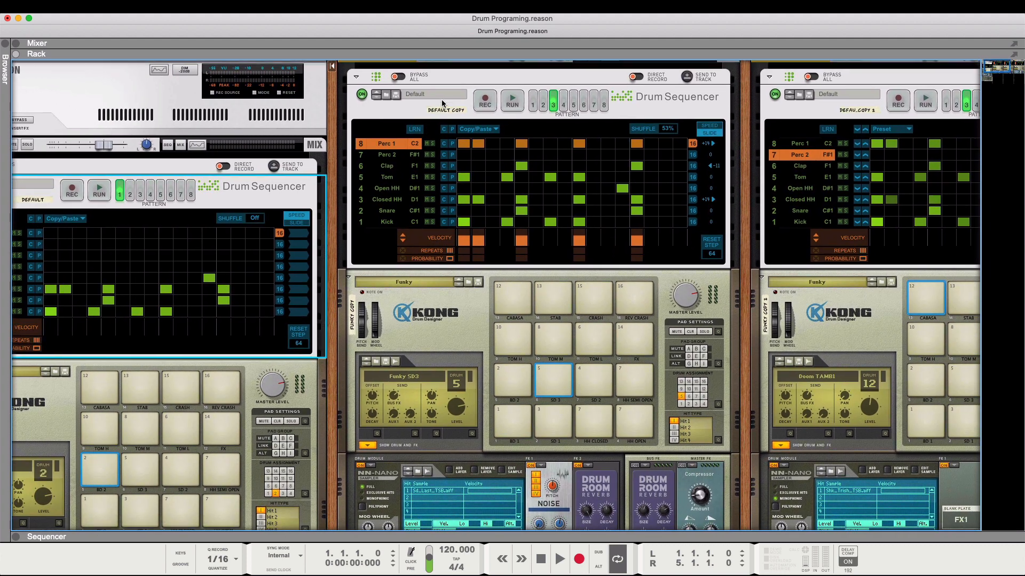
{"action": "scroll", "coordinate": [441, 103], "scroll_direction": "right", "scroll_amount": 6}
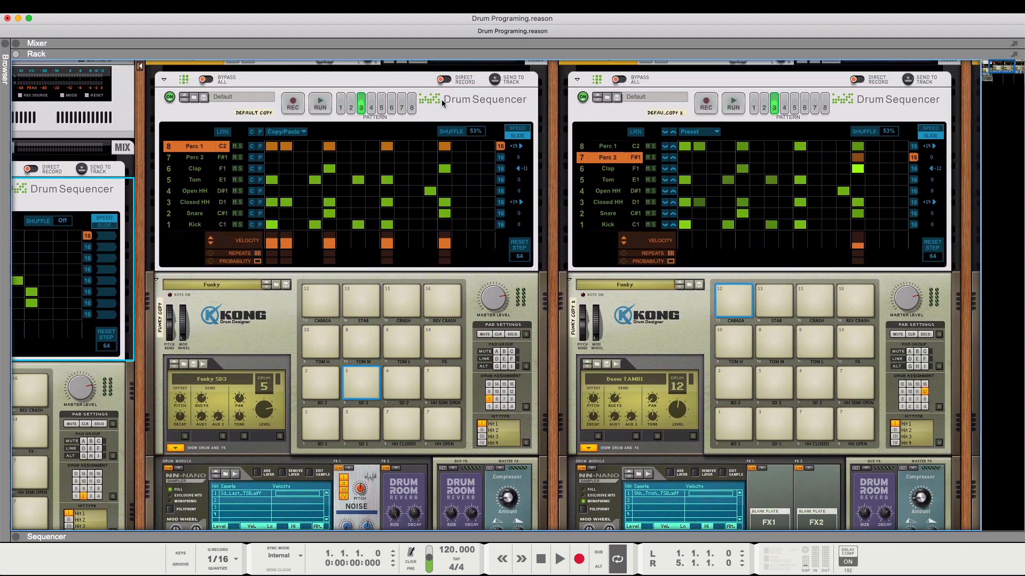
{"action": "scroll", "coordinate": [441, 99], "scroll_direction": "right", "scroll_amount": 5}
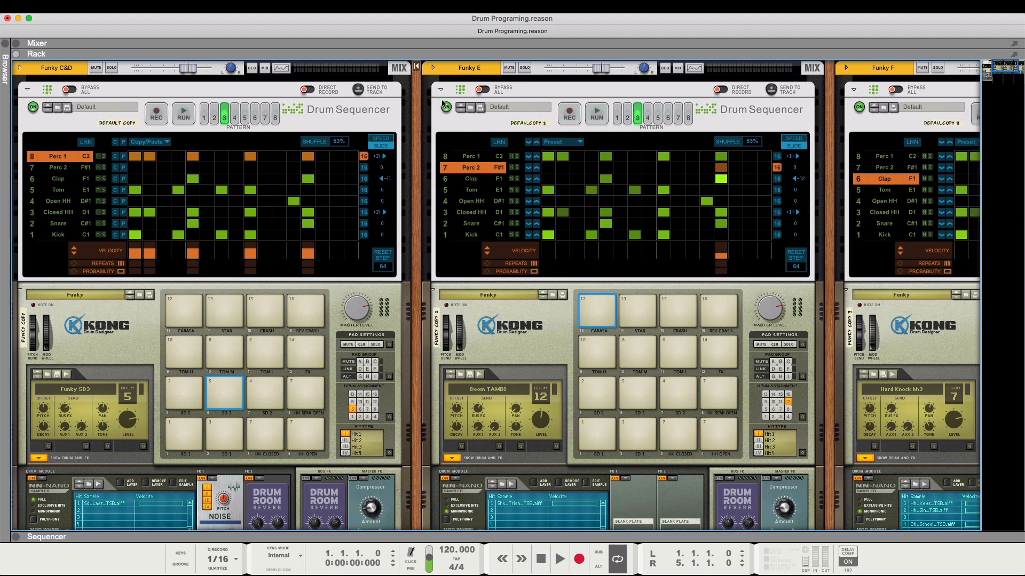
{"action": "scroll", "coordinate": [442, 102], "scroll_direction": "right", "scroll_amount": 2}
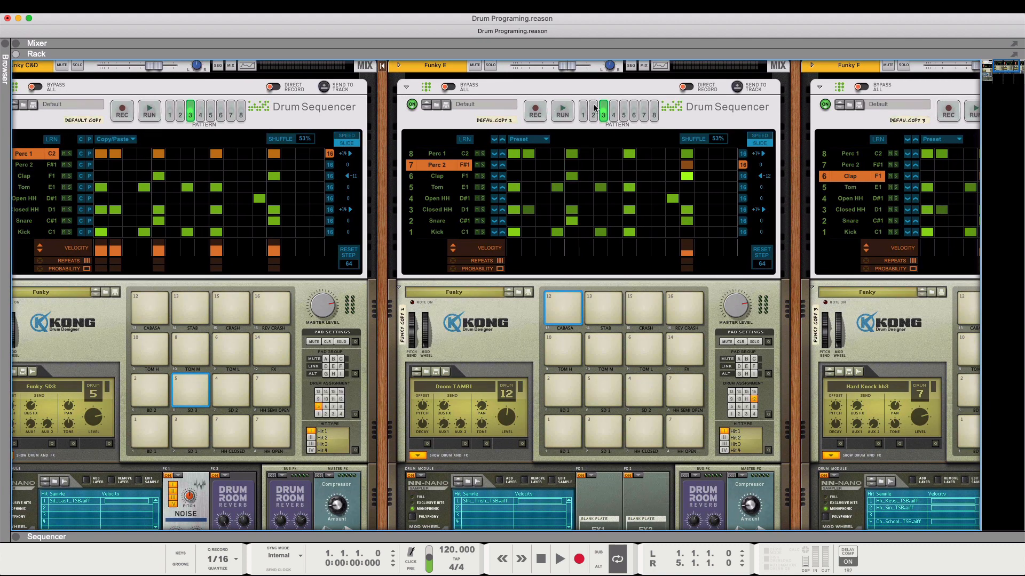
{"action": "left_click", "coordinate": [594, 112]}
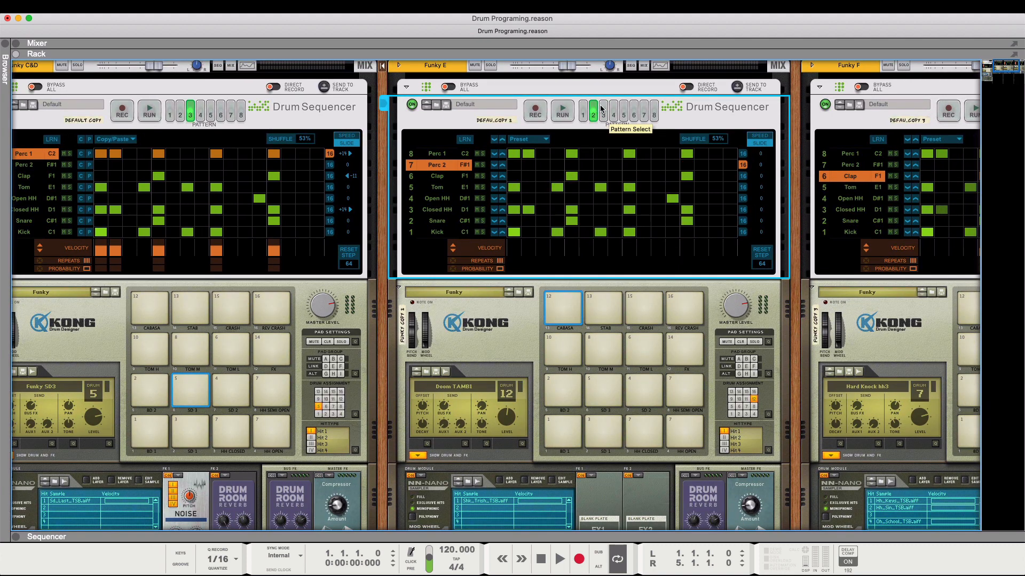
{"action": "left_click", "coordinate": [566, 113]}
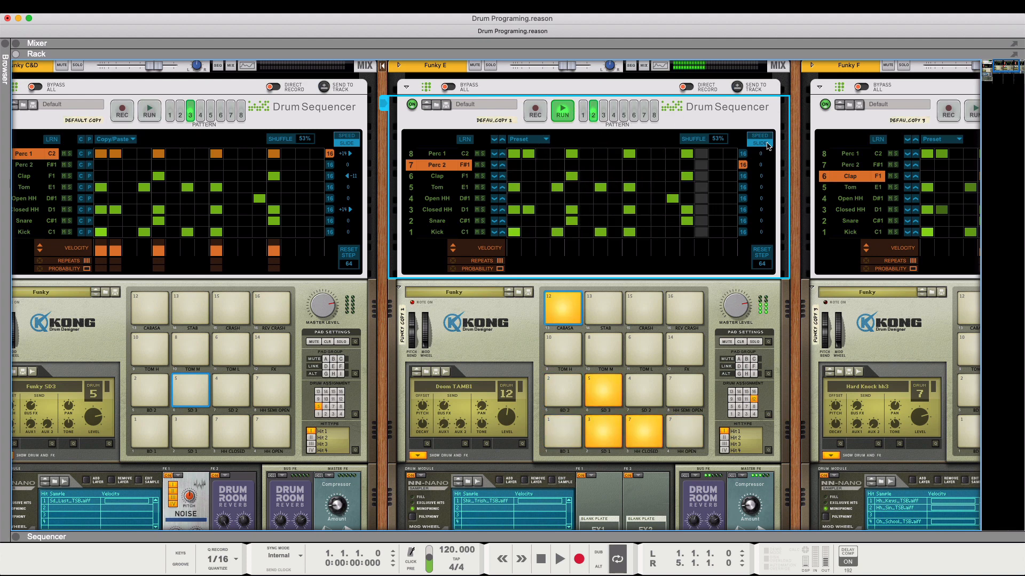
{"action": "key", "text": "space"}
{"action": "key", "text": "space"}
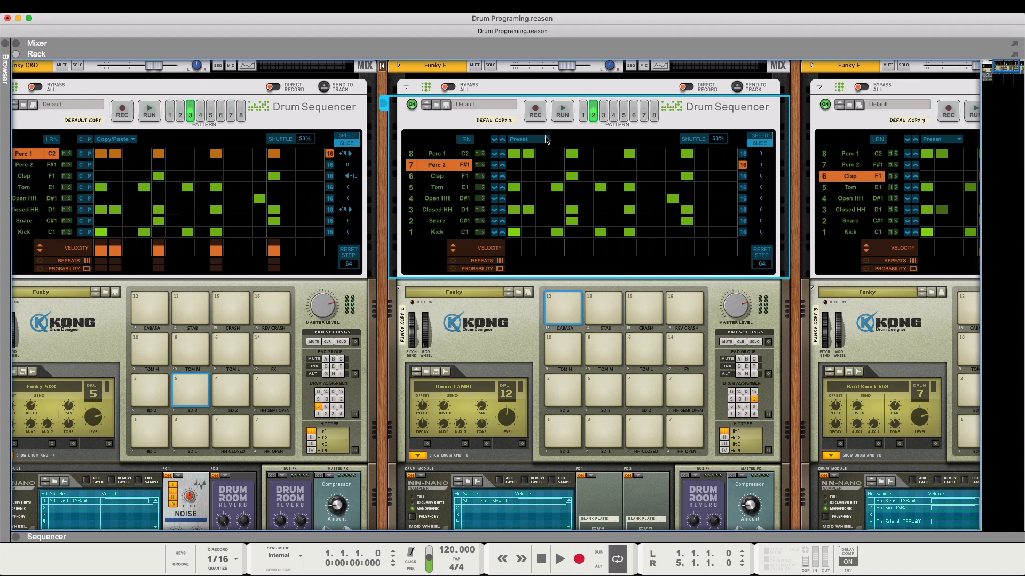
- Audition the Funky BD2 and Funky SD3 pads on the Funky E Kong, and switch its Drum Sequencer to pattern 3
{"action": "left_click", "coordinate": [557, 402]}
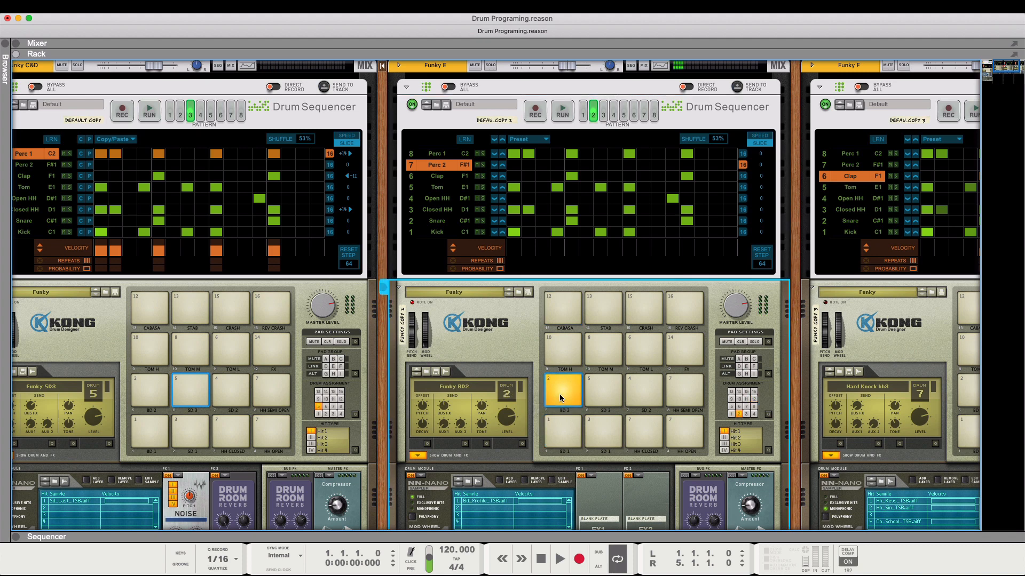
{"action": "left_click", "coordinate": [597, 389]}
{"action": "left_click", "coordinate": [603, 113]}
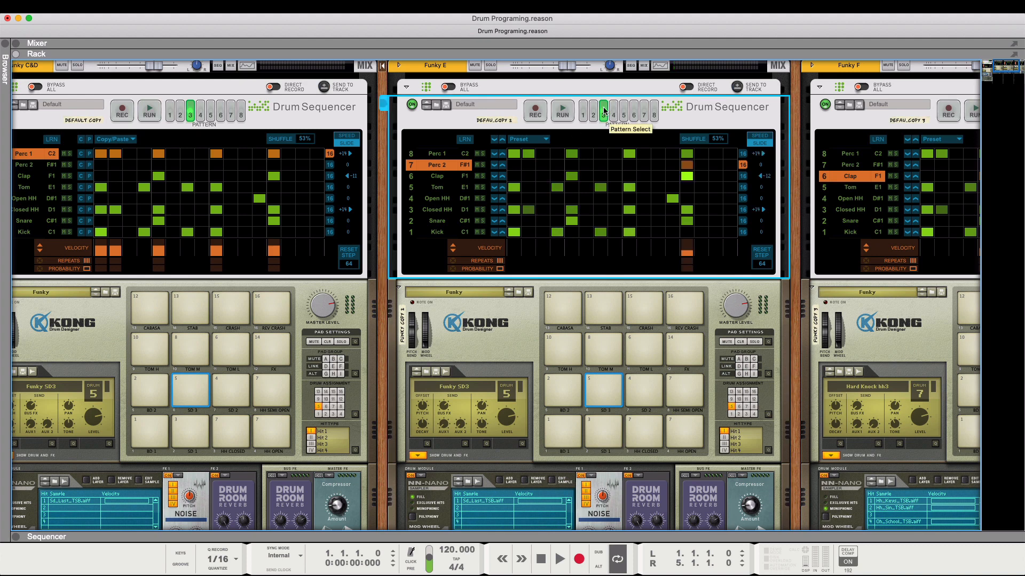
{"action": "left_click", "coordinate": [567, 395]}
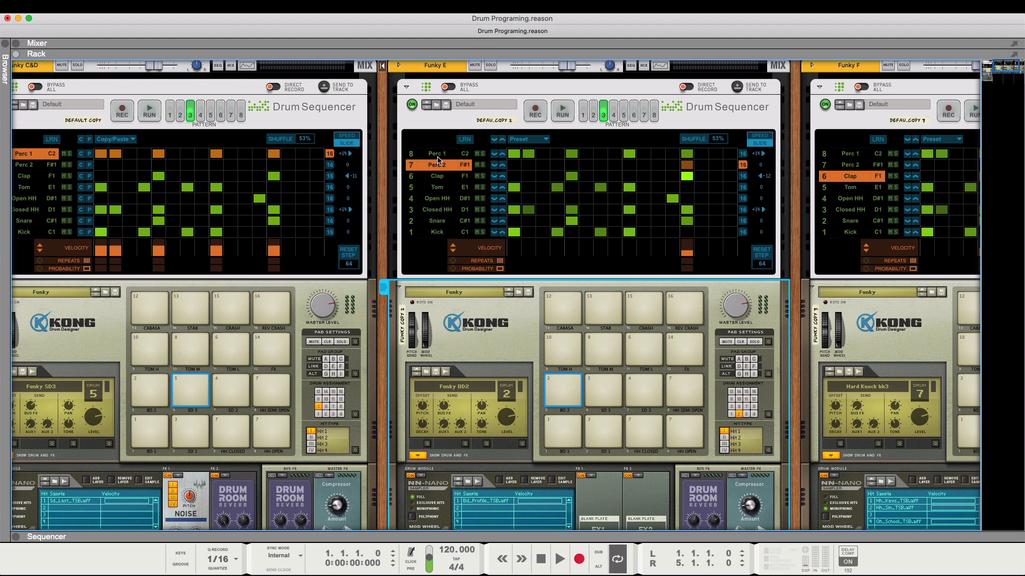
- Examine the step velocities of the Perc 1, Perc 2, Clap, Tom and Closed HH lanes in Funky E's pattern 3
{"action": "scroll", "coordinate": [437, 159], "scroll_direction": "down", "scroll_amount": 3}
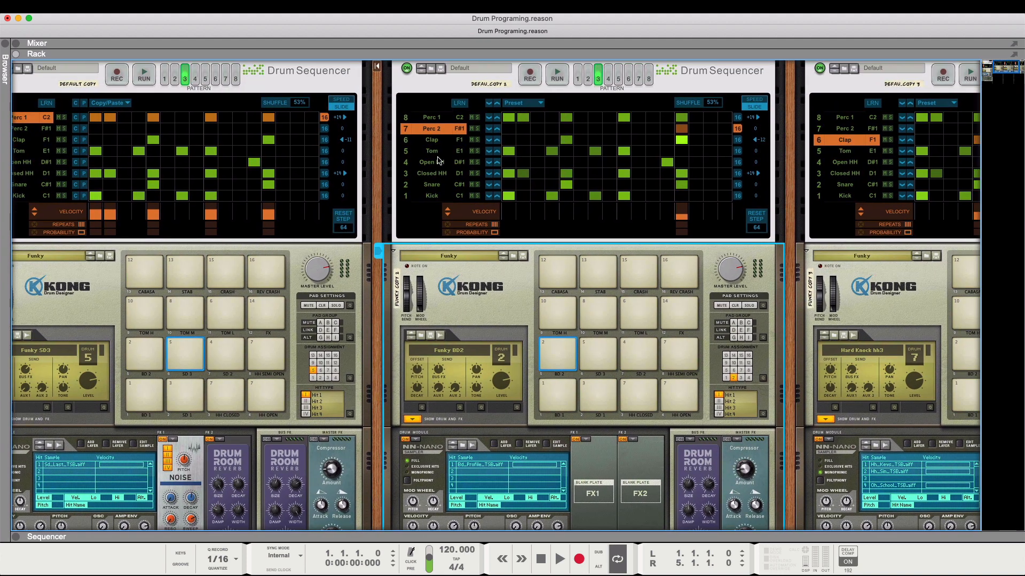
{"action": "left_click", "coordinate": [435, 118]}
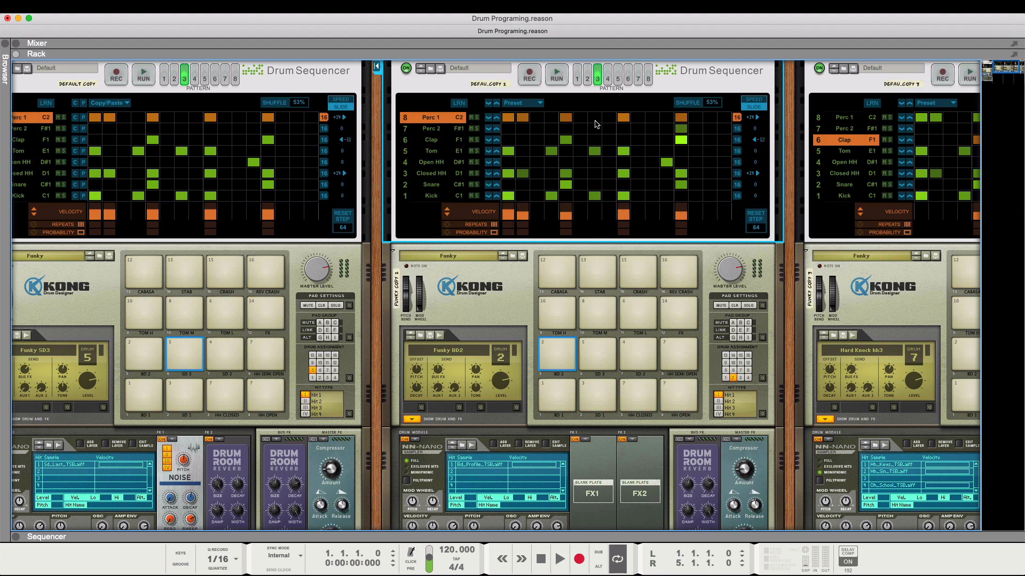
{"action": "left_click", "coordinate": [440, 133]}
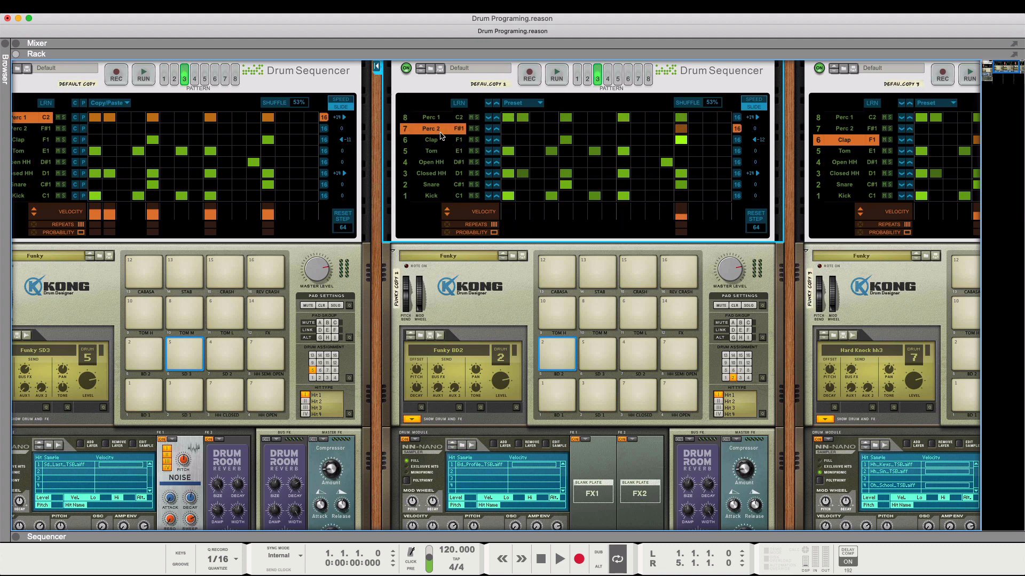
{"action": "left_click", "coordinate": [435, 142]}
{"action": "left_click", "coordinate": [436, 154]}
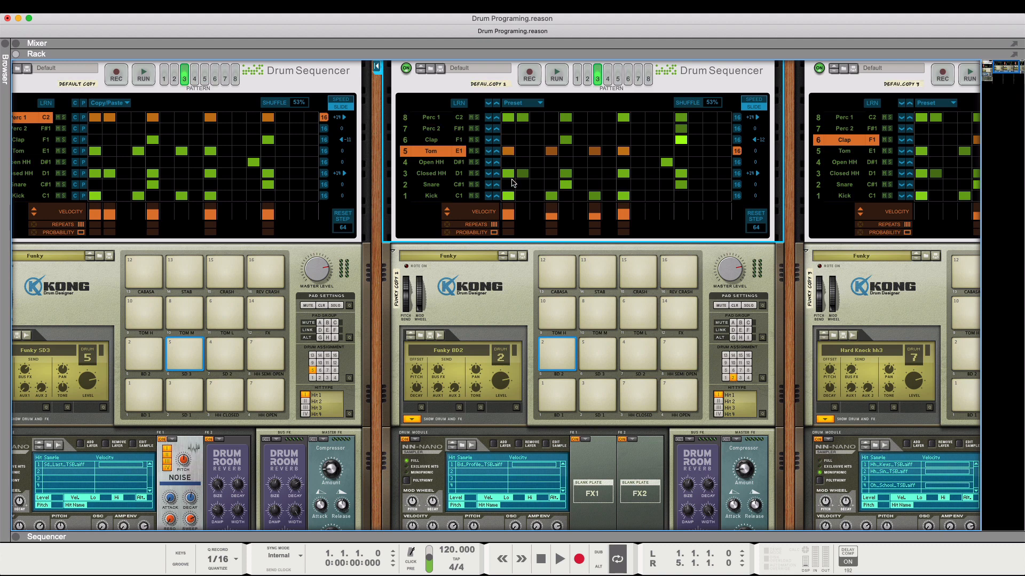
{"action": "left_click", "coordinate": [436, 174]}
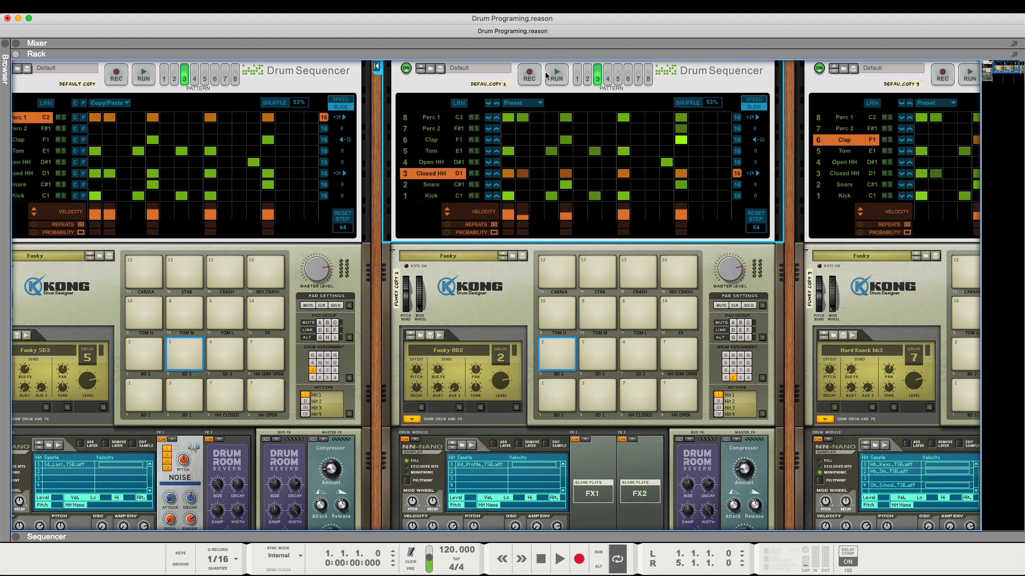
- Run the Funky E sequencer, compare pattern 3 with pattern 2, return to pattern 3 and stop it
{"action": "scroll", "coordinate": [545, 72], "scroll_direction": "up", "scroll_amount": 2}
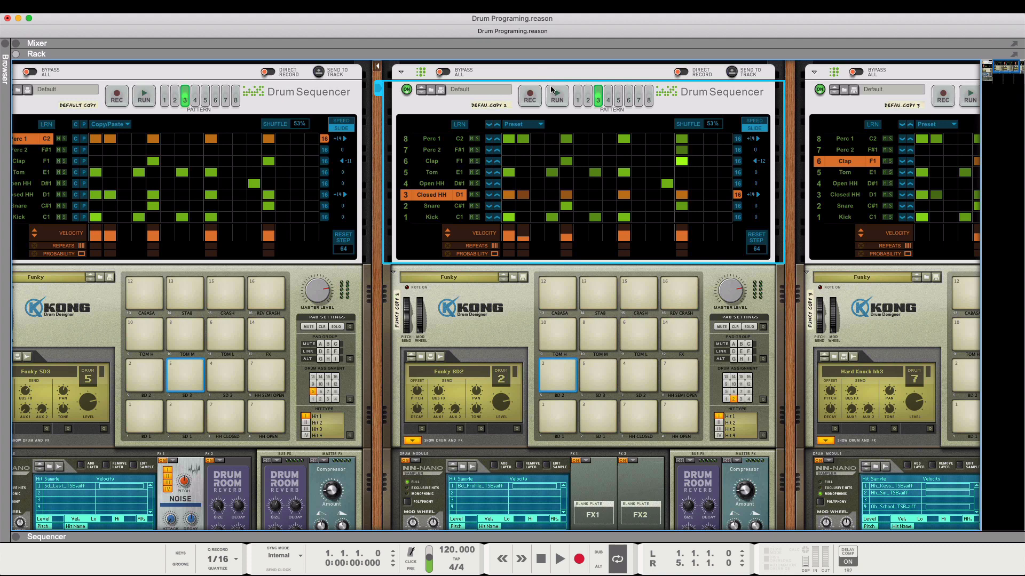
{"action": "left_click", "coordinate": [555, 92]}
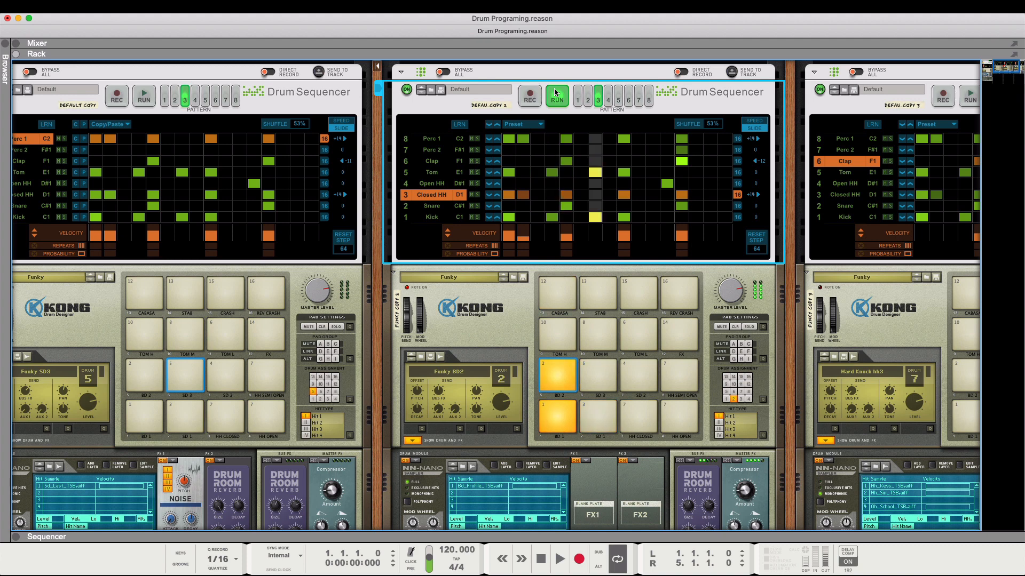
{"action": "left_click", "coordinate": [588, 98]}
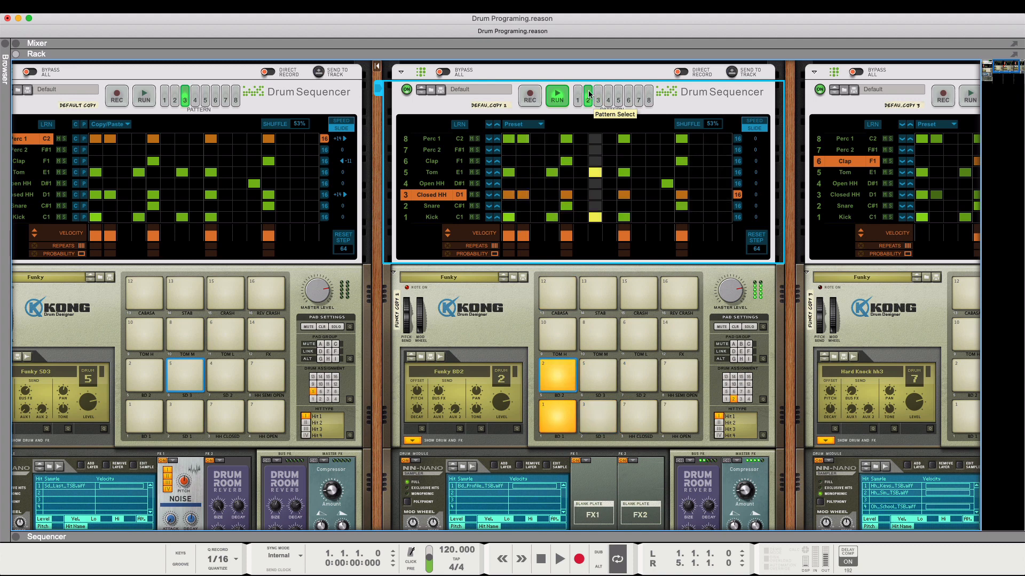
{"action": "left_click", "coordinate": [597, 95]}
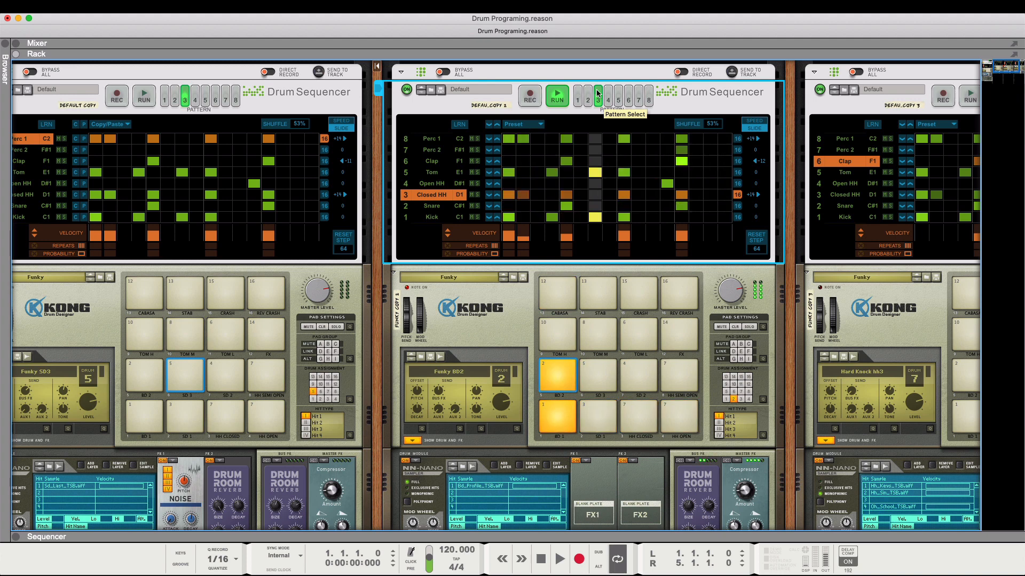
{"action": "left_click", "coordinate": [557, 95]}
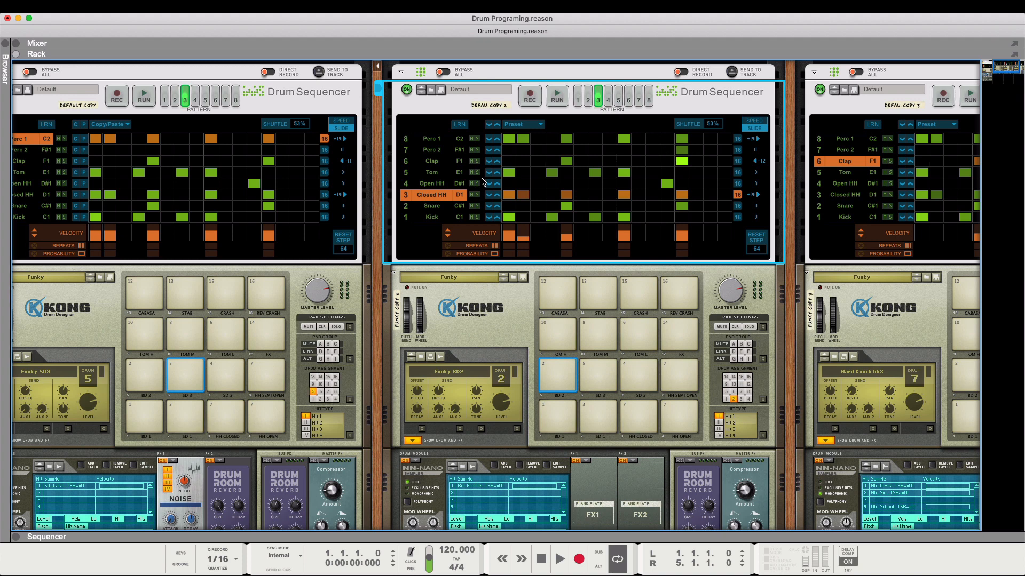
- Inspect the velocities of the Perc 2, Clap and Snare lanes in Funky E's pattern 3, and play the pattern once more
{"action": "left_click", "coordinate": [421, 149]}
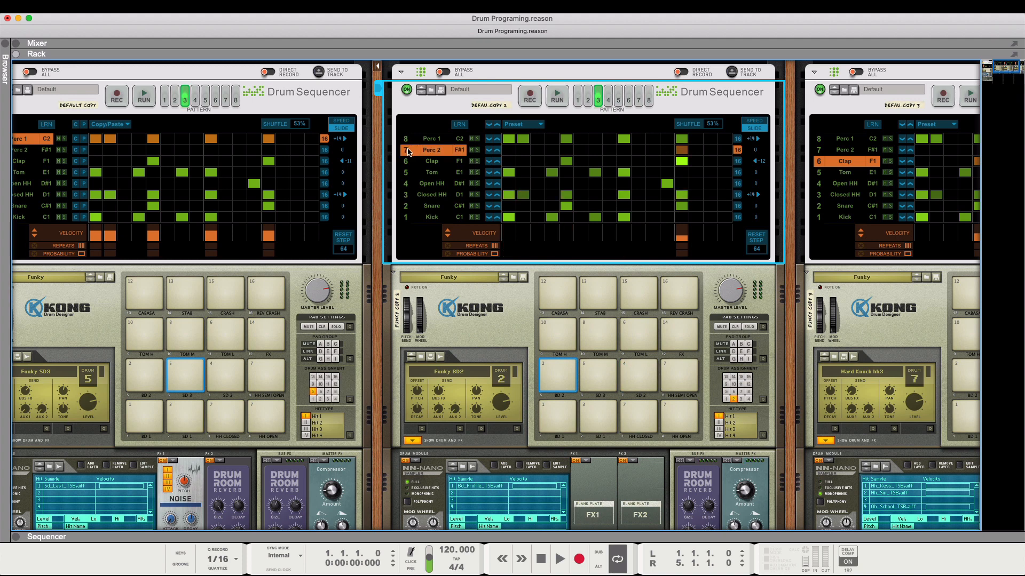
{"action": "left_click", "coordinate": [435, 162]}
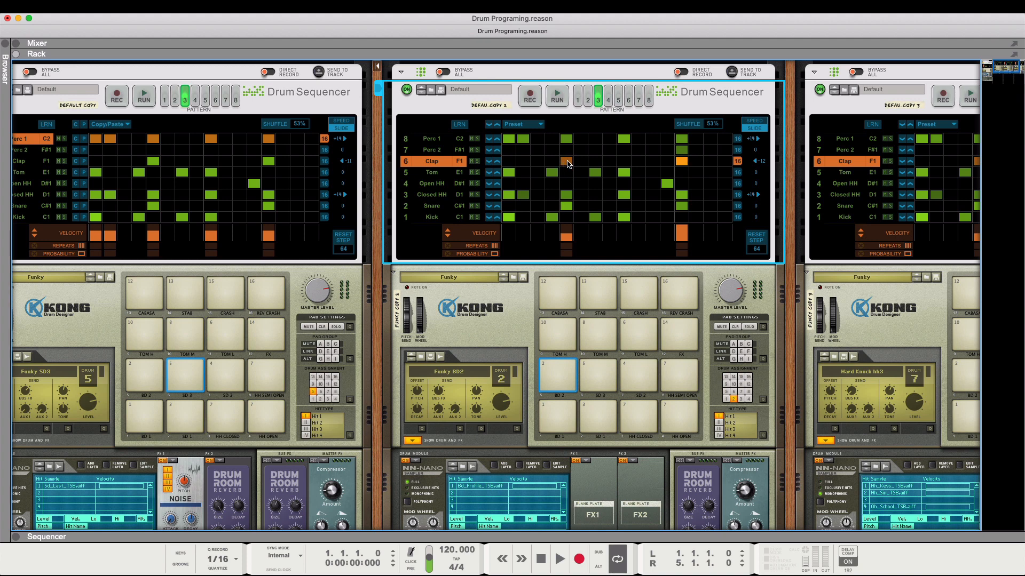
{"action": "left_click", "coordinate": [432, 206]}
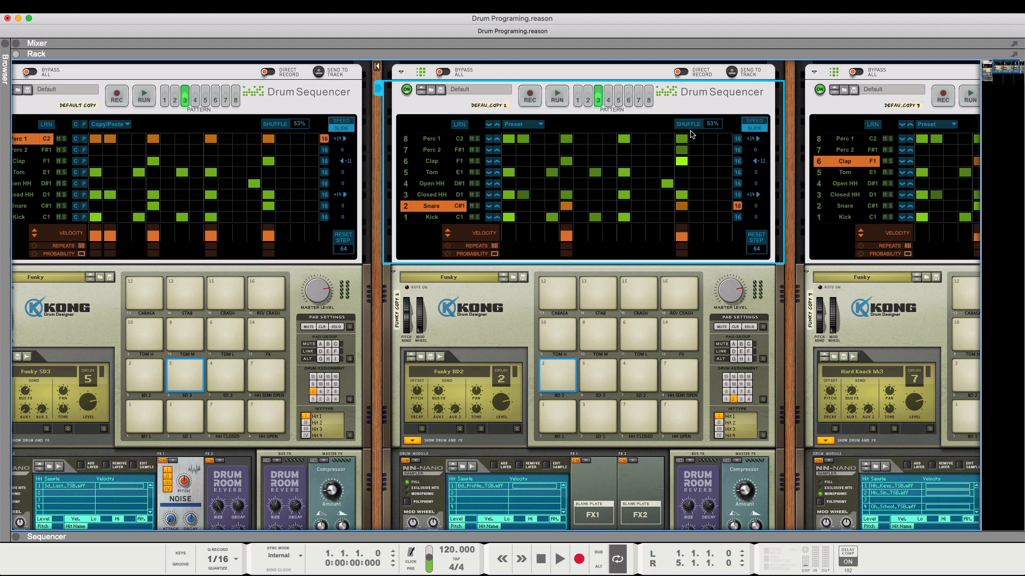
{"action": "left_click", "coordinate": [557, 91]}
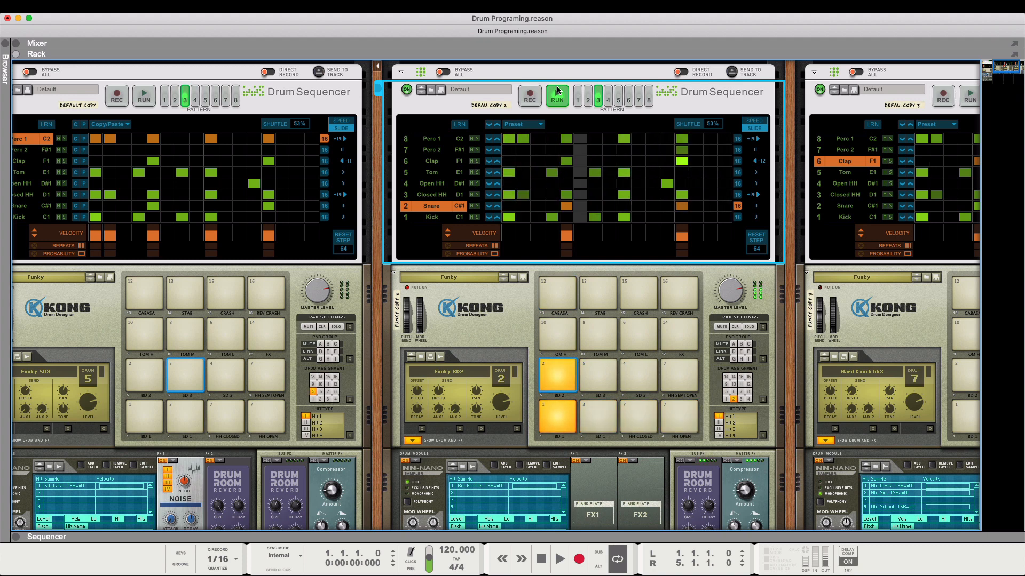
{"action": "left_click", "coordinate": [557, 92]}
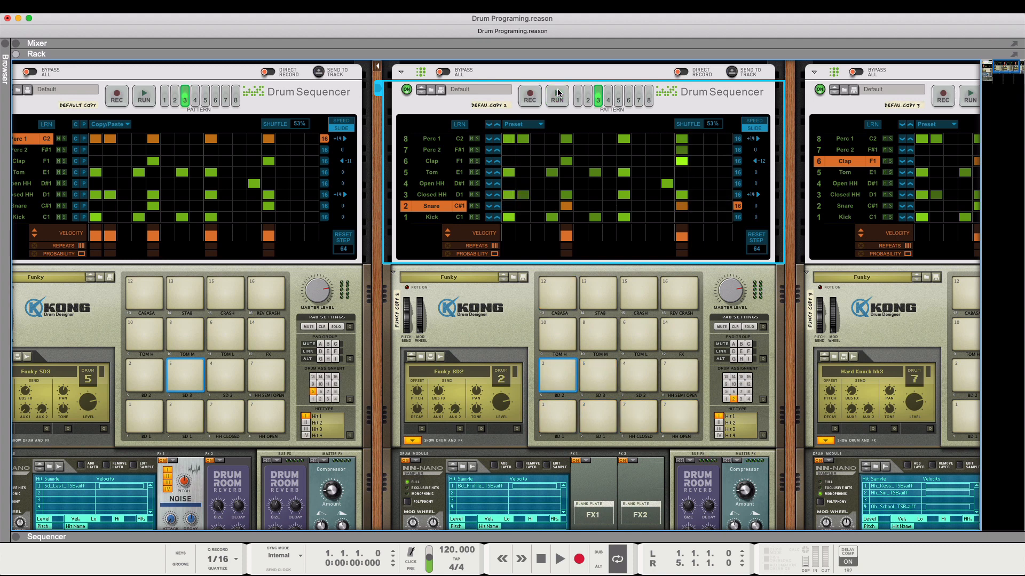
- Compare the lane velocities of patterns 2 and 3 on the Funky F Drum Sequencer, ending on pattern 3
{"action": "scroll", "coordinate": [557, 91], "scroll_direction": "right", "scroll_amount": 10}
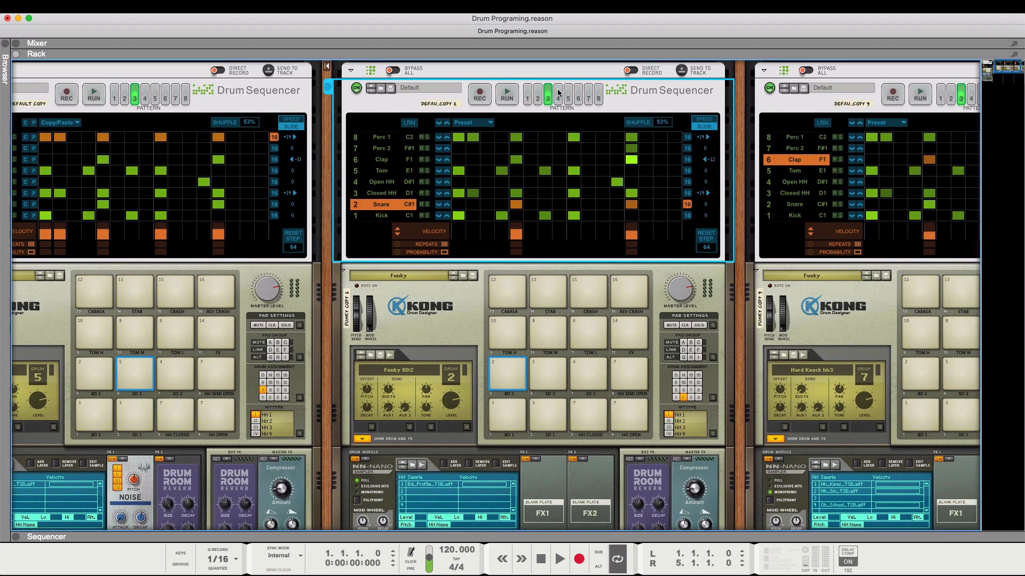
{"action": "scroll", "coordinate": [558, 91], "scroll_direction": "up", "scroll_amount": 2}
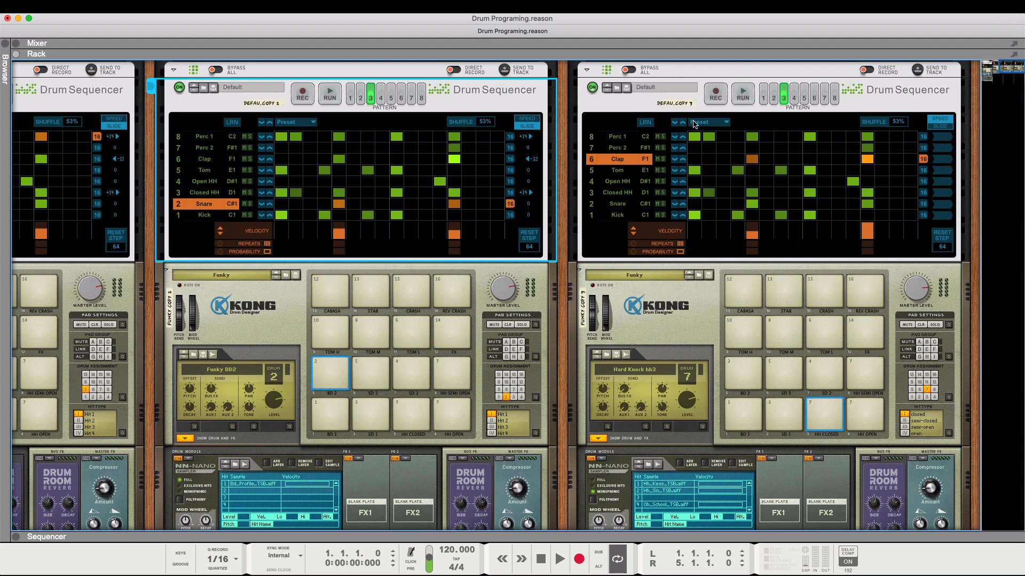
{"action": "left_click", "coordinate": [772, 94]}
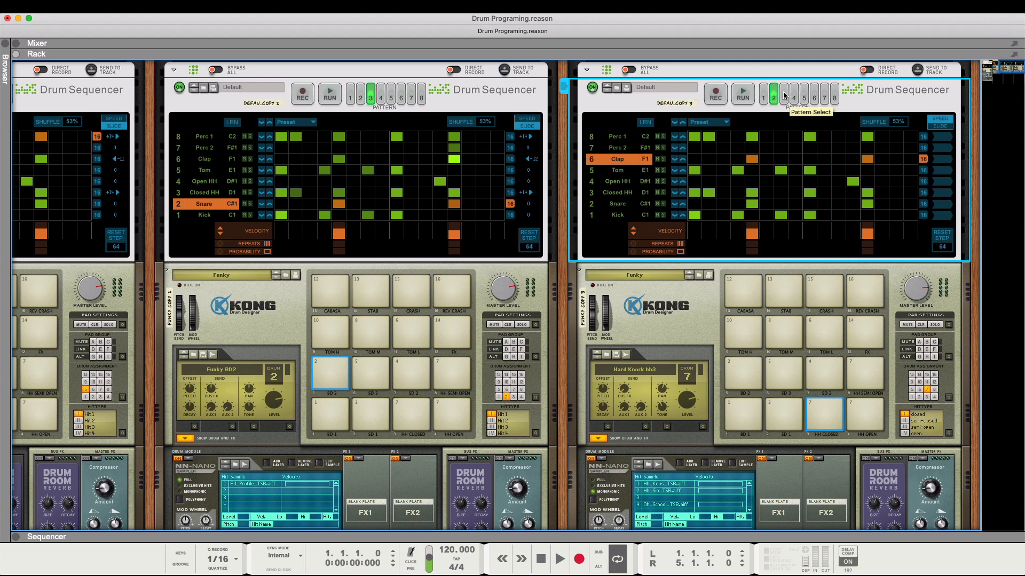
{"action": "left_click", "coordinate": [784, 95]}
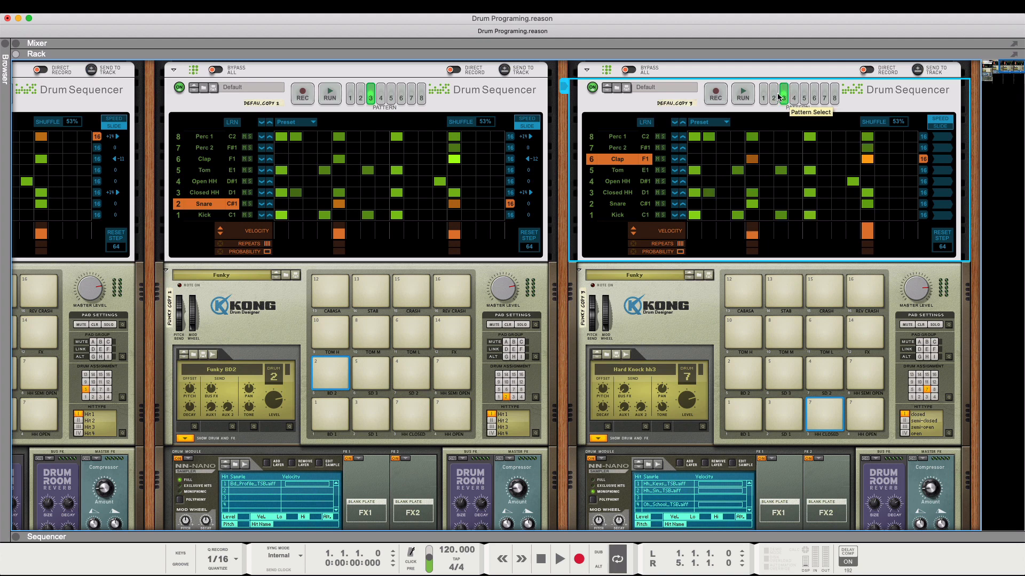
{"action": "left_click", "coordinate": [774, 96]}
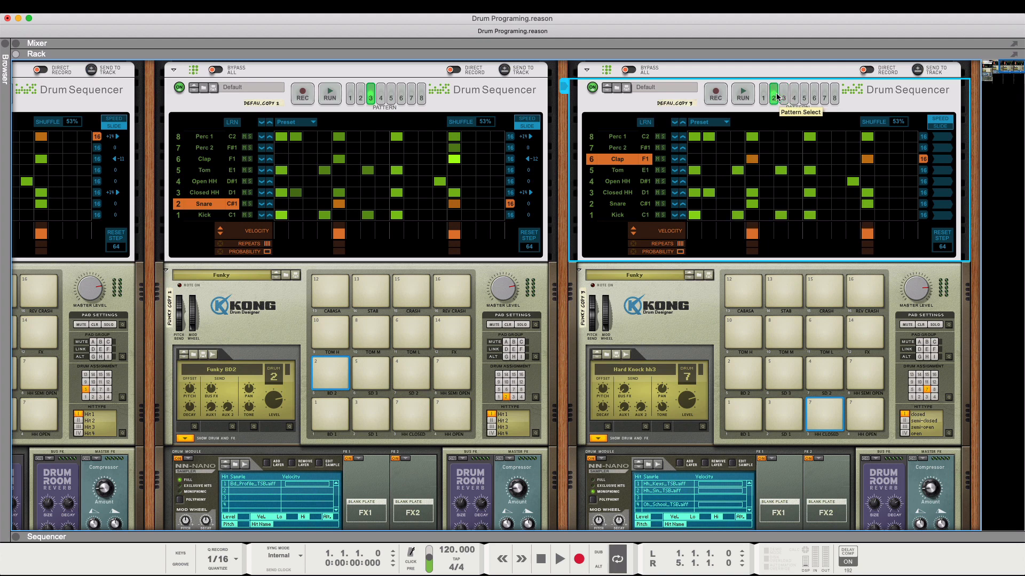
{"action": "left_click", "coordinate": [784, 96]}
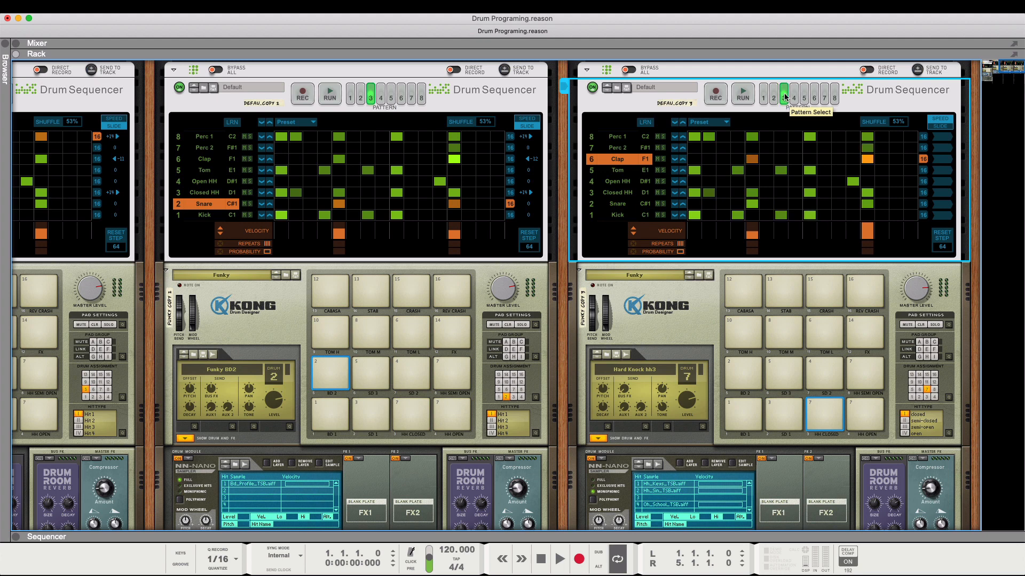
- Show the Funky BD1 drum on the Funky F Kong and examine the velocity controls of its NN-Nano sampler
{"action": "scroll", "coordinate": [685, 264], "scroll_direction": "down", "scroll_amount": 3}
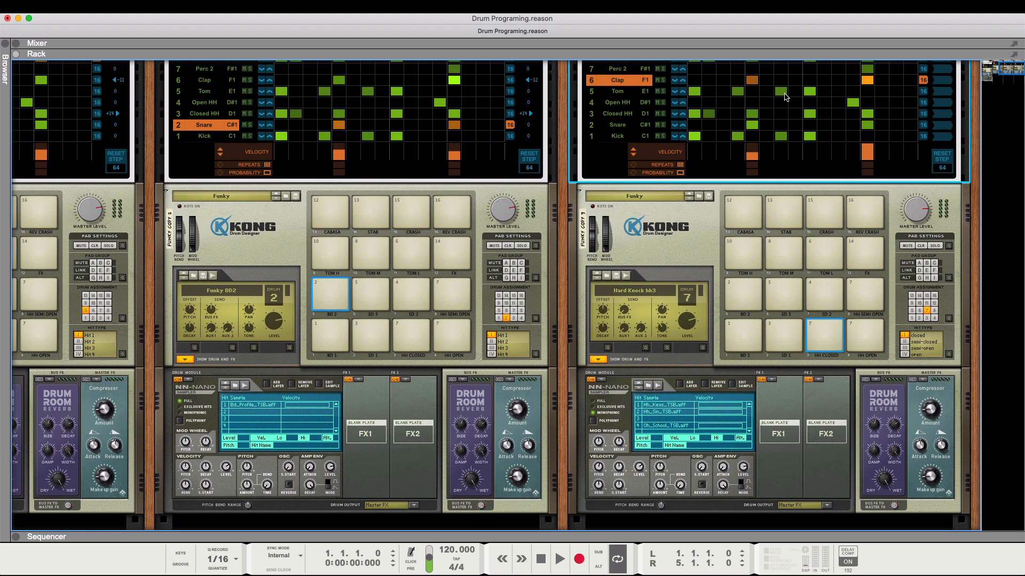
{"action": "left_click", "coordinate": [744, 341]}
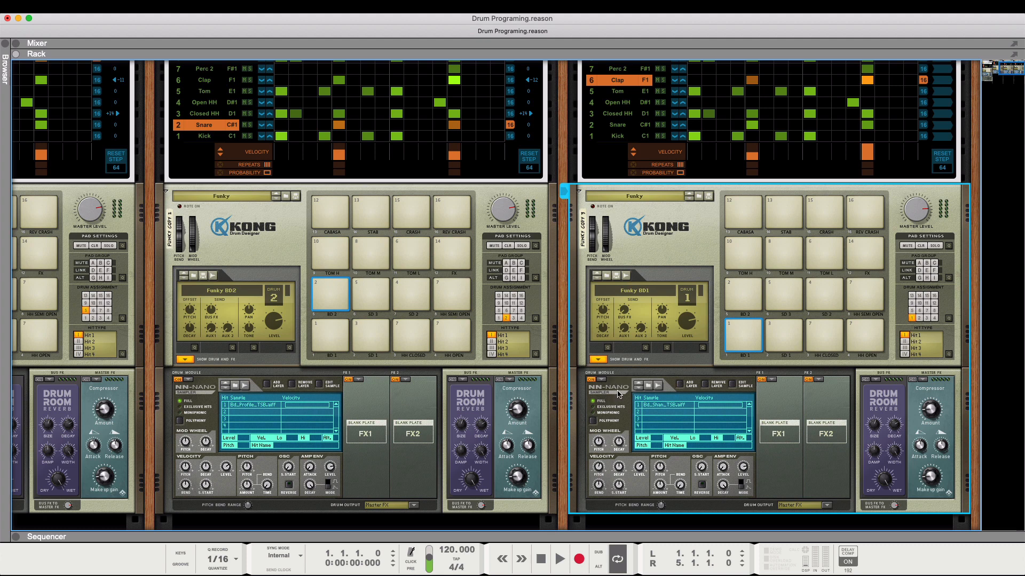
{"action": "scroll", "coordinate": [618, 408], "scroll_direction": "down", "scroll_amount": 1}
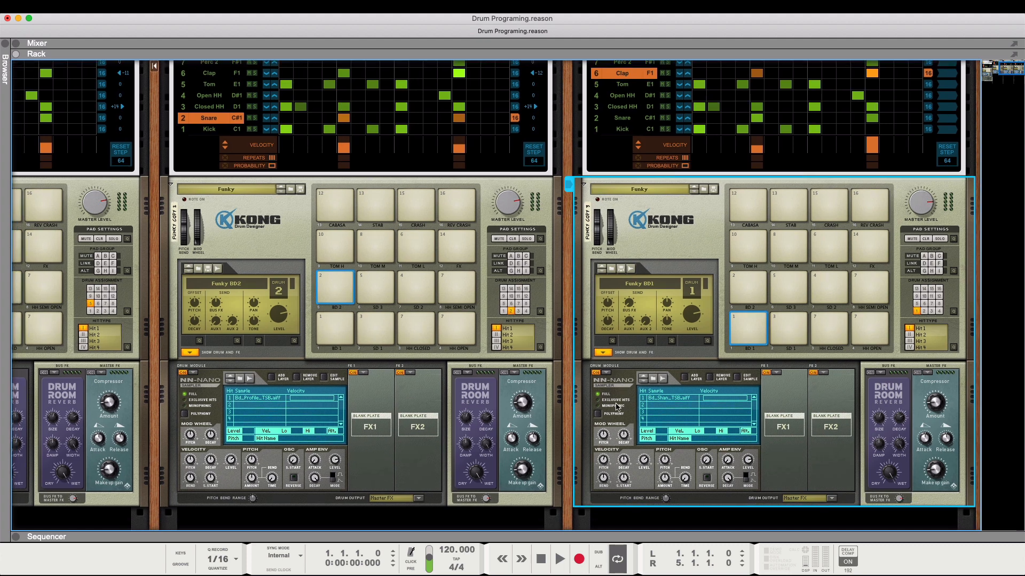
{"action": "scroll", "coordinate": [617, 407], "scroll_direction": "down", "scroll_amount": 2}
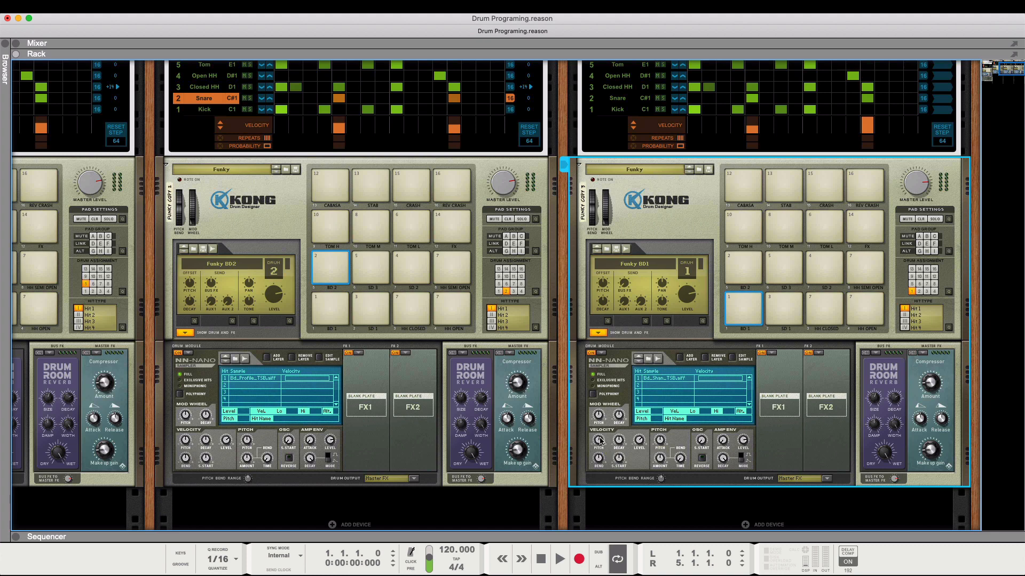
{"action": "mouse_move", "coordinate": [598, 441]}
{"action": "left_click_drag", "start_coordinate": [598, 444], "coordinate": [600, 444]}
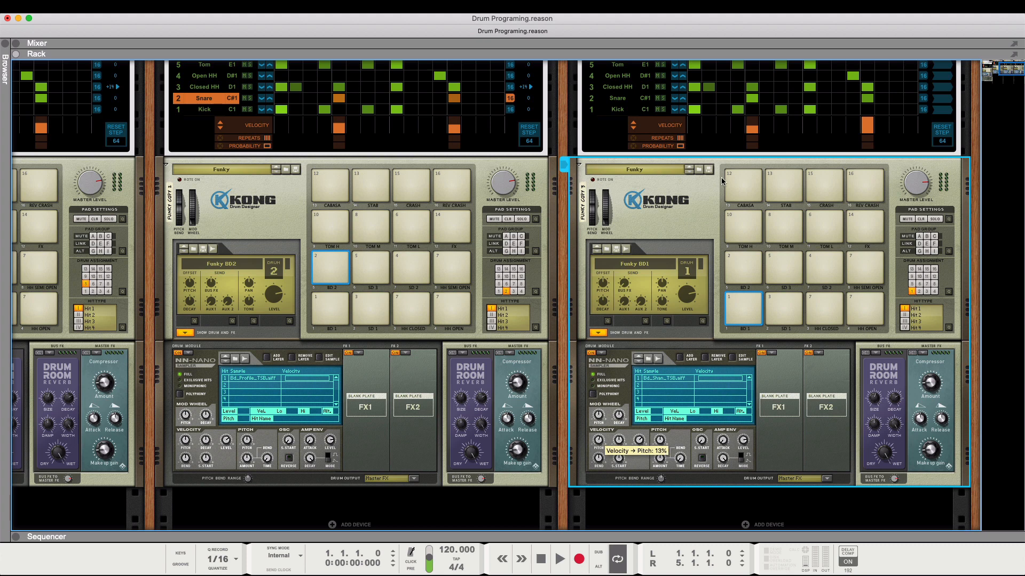
- Solo the Closed HH lane on the Funky F Drum Sequencer, display its velocities and run pattern 3
{"action": "left_click", "coordinate": [662, 87]}
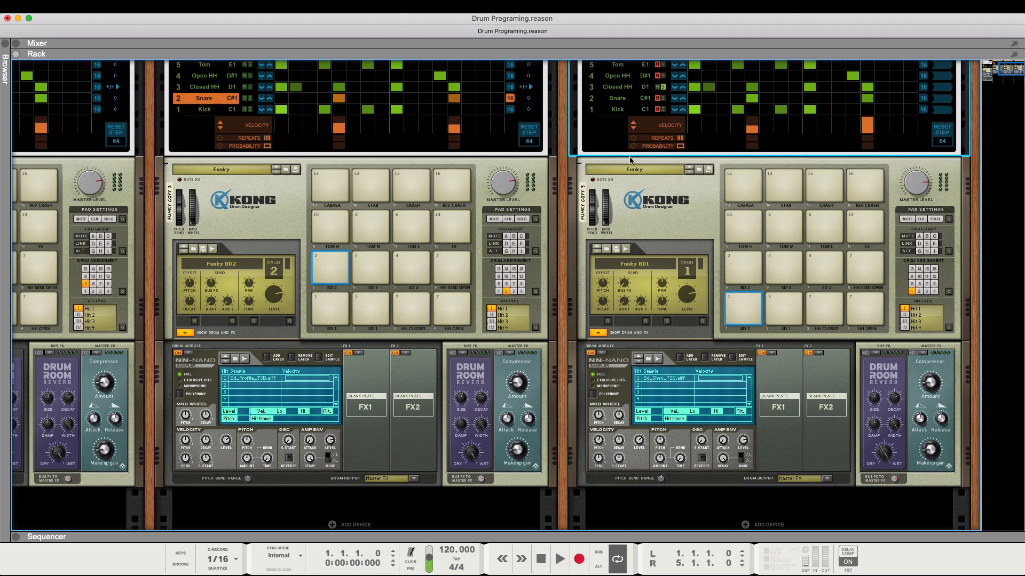
{"action": "left_click", "coordinate": [621, 88]}
{"action": "scroll", "coordinate": [747, 212], "scroll_direction": "up", "scroll_amount": 3}
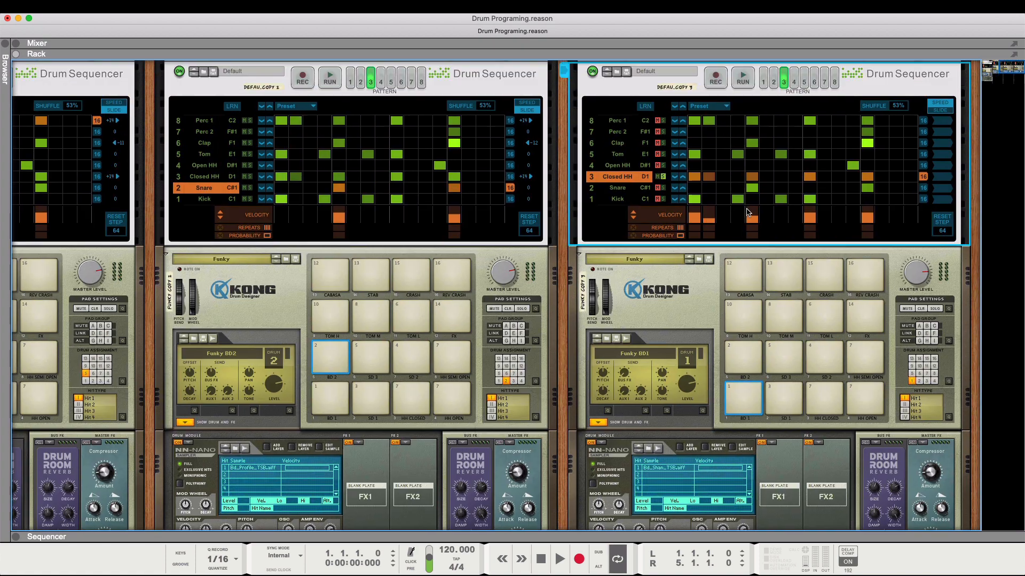
{"action": "scroll", "coordinate": [747, 212], "scroll_direction": "up", "scroll_amount": 2}
{"action": "left_click", "coordinate": [743, 113]}
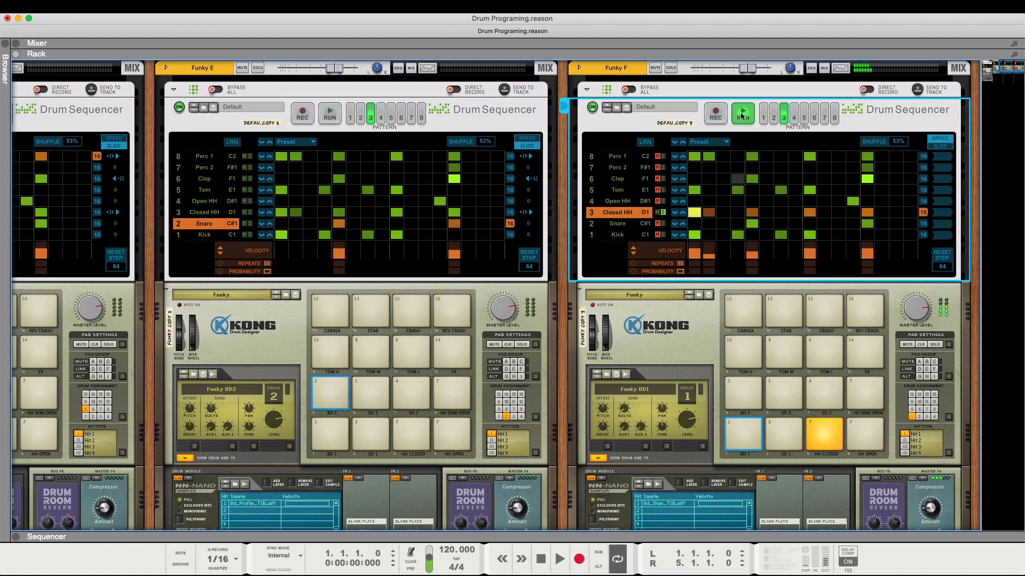
- Select Funky F's closed hi-hat pad and adjust its NN-Nano velocity Decay amount while the soloed lane plays
{"action": "left_click", "coordinate": [819, 434]}
{"action": "scroll", "coordinate": [820, 434], "scroll_direction": "down", "scroll_amount": 3}
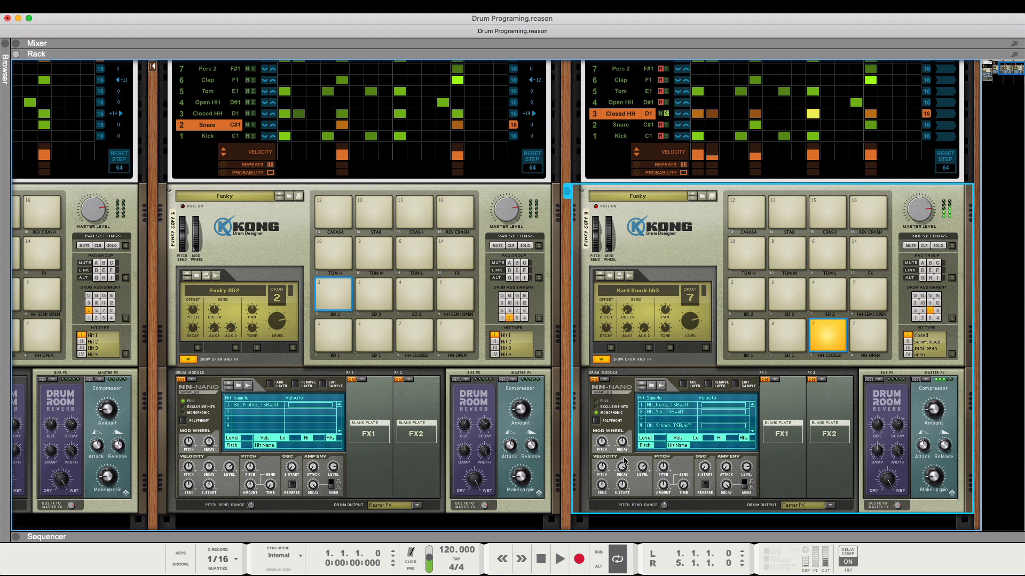
{"action": "left_click_drag", "start_coordinate": [624, 461], "coordinate": [626, 486]}
{"action": "scroll", "coordinate": [667, 124], "scroll_direction": "up", "scroll_amount": 3}
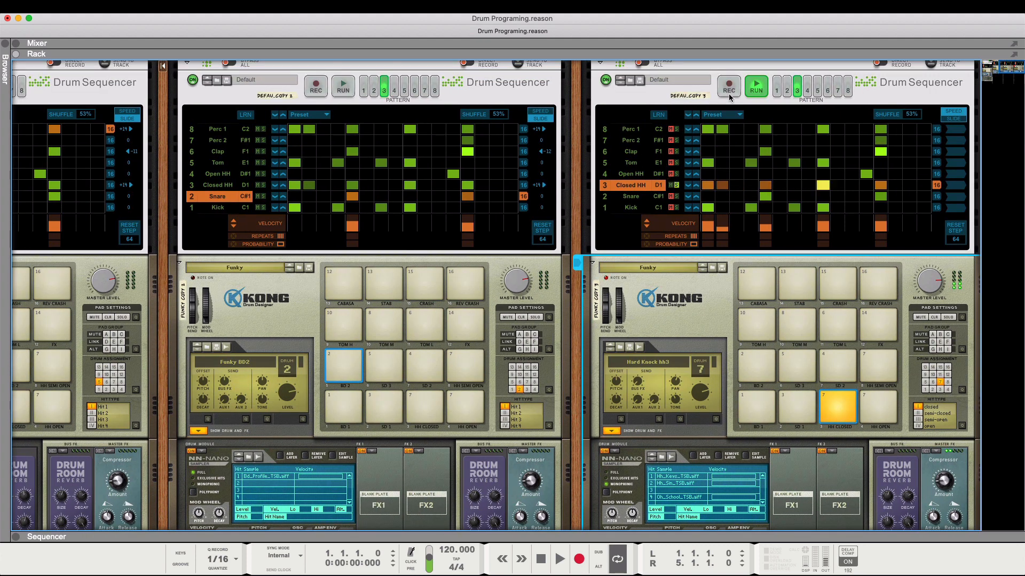
- Stop the Funky F sequencer, unsolo the Closed HH lane, and run the full pattern 3
{"action": "left_click", "coordinate": [756, 85]}
{"action": "left_click", "coordinate": [675, 186]}
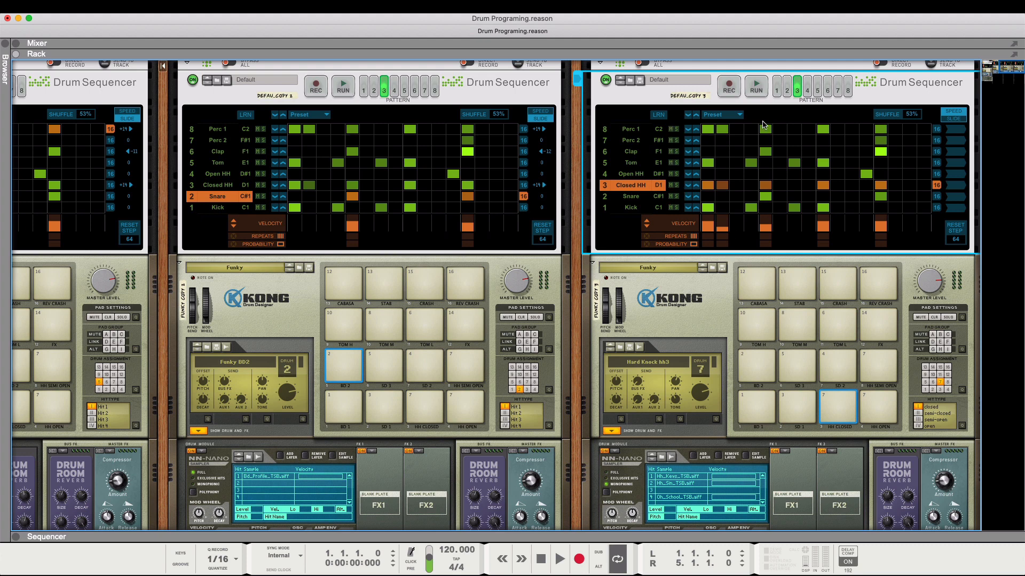
{"action": "left_click", "coordinate": [755, 89]}
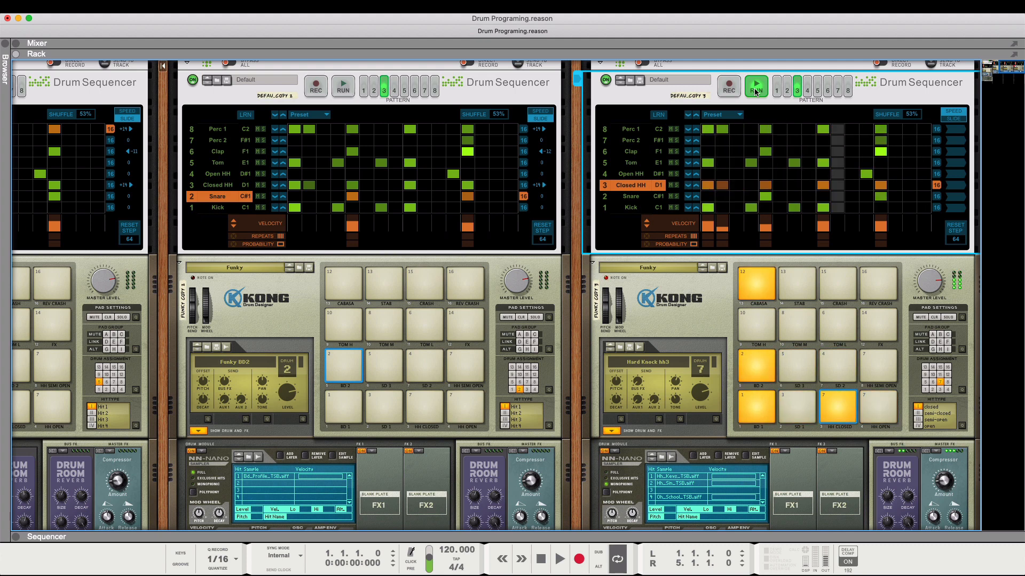
- Solo the Funky F channel and stop its Drum Sequencer
{"action": "scroll", "coordinate": [754, 90], "scroll_direction": "up", "scroll_amount": 2}
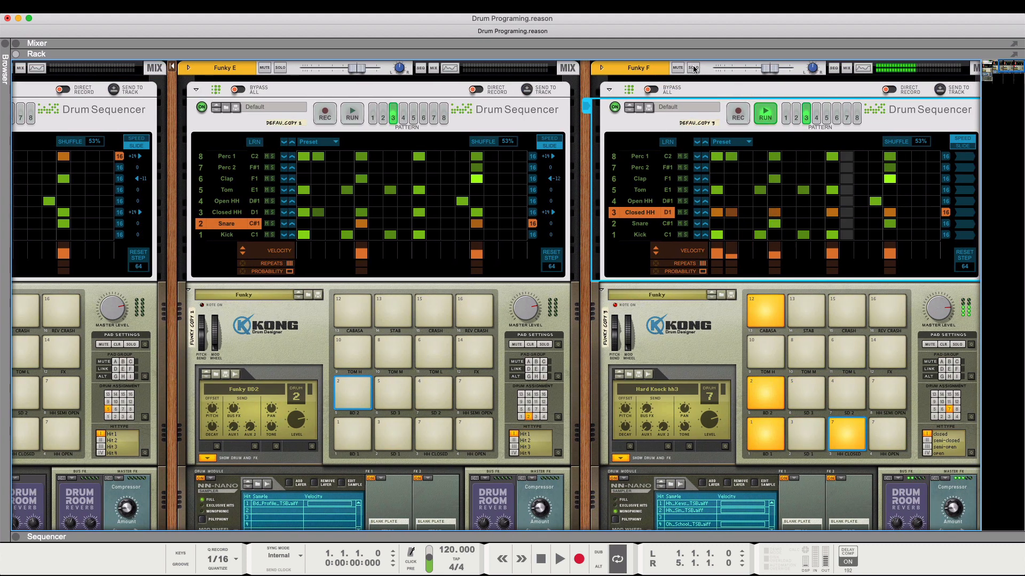
{"action": "left_click", "coordinate": [694, 68]}
{"action": "left_click", "coordinate": [765, 113]}
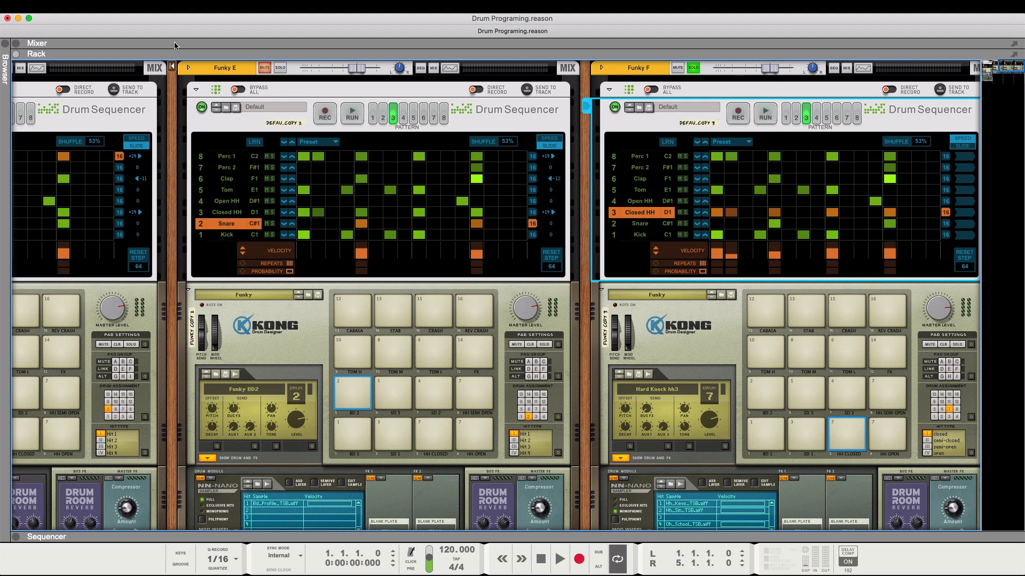
- Show the mixer and compare Funky F with Funky A & B by switching the solo between them during playback
{"action": "left_click", "coordinate": [17, 43]}
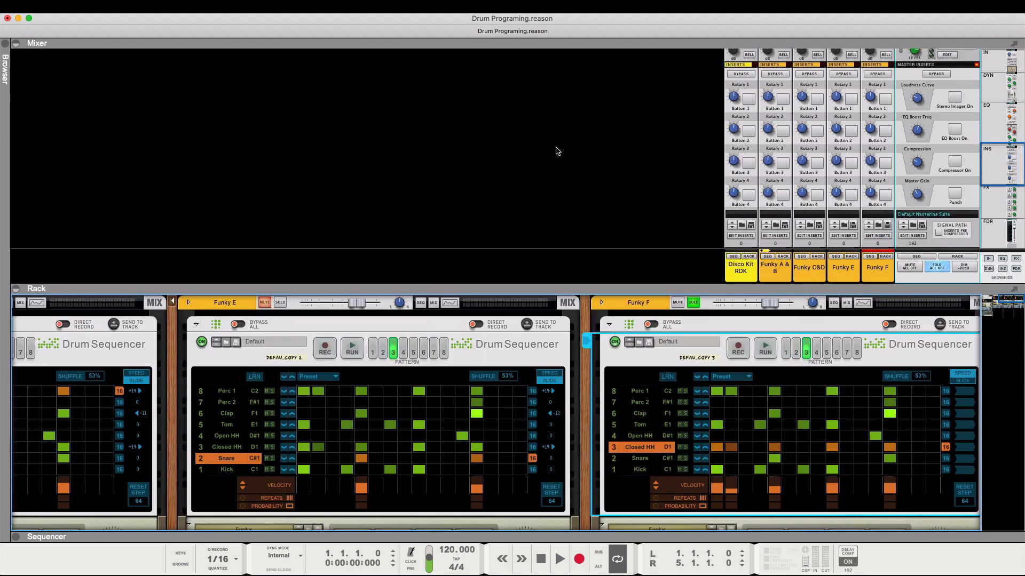
{"action": "scroll", "coordinate": [557, 151], "scroll_direction": "down", "scroll_amount": 5}
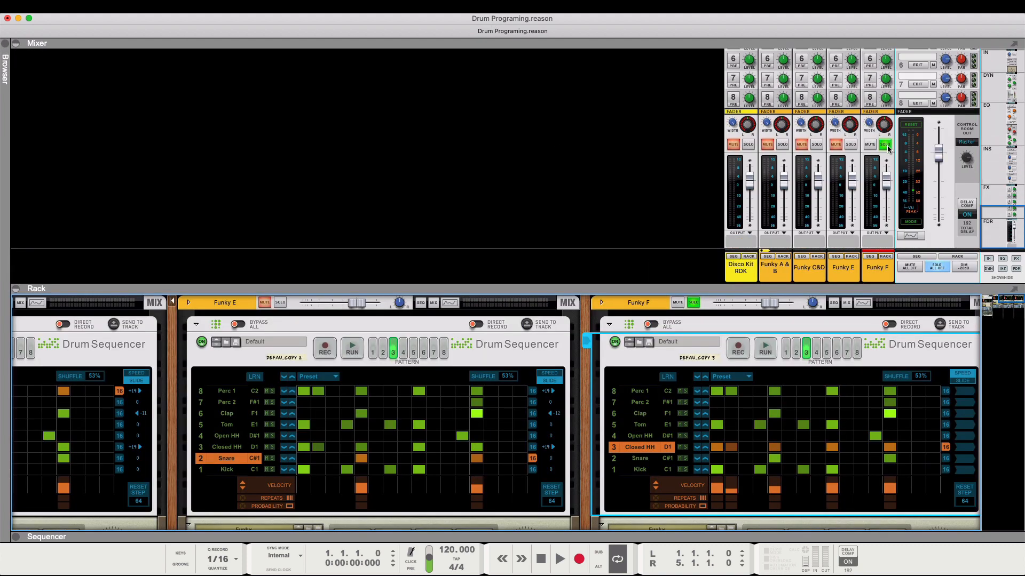
{"action": "key", "text": "space"}
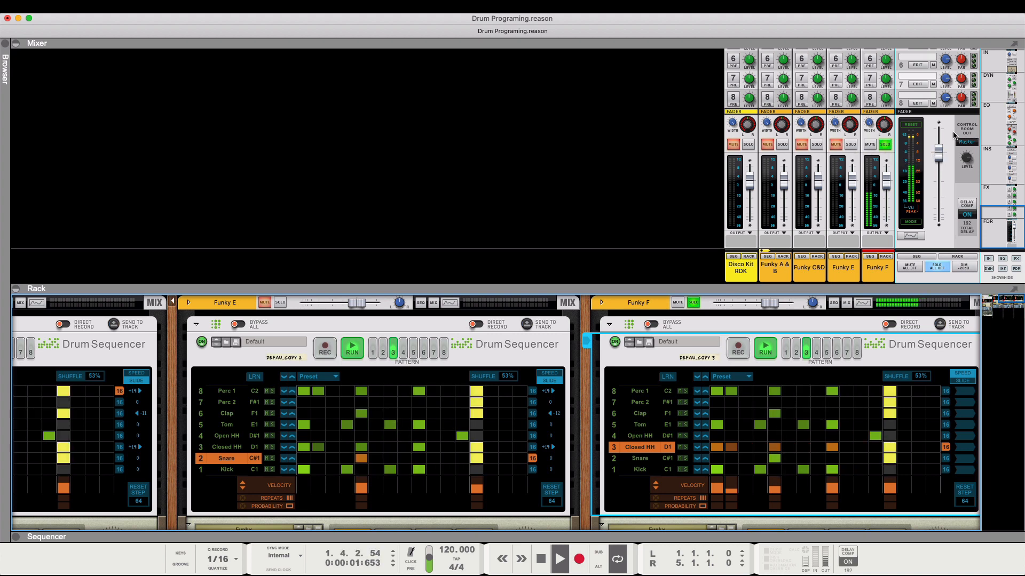
{"action": "left_click", "coordinate": [883, 144]}
{"action": "left_click", "coordinate": [782, 144]}
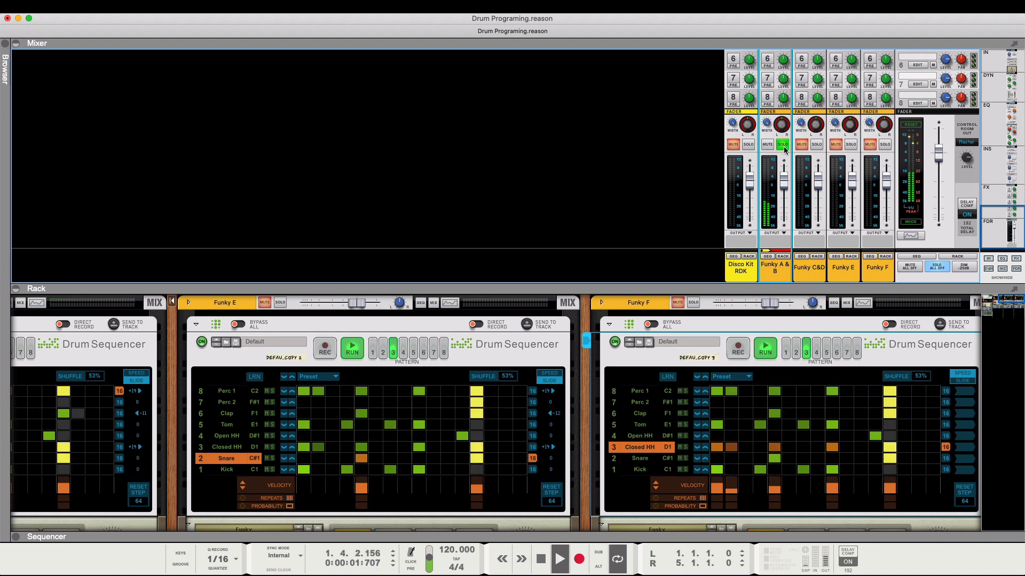
{"action": "key", "text": "space"}
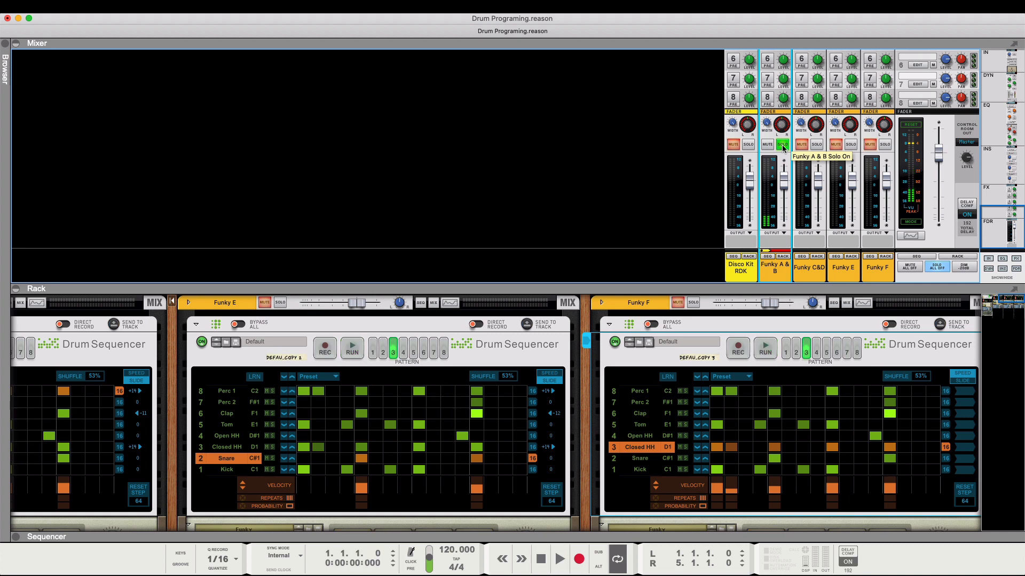
- Unsolo Funky A & B, bring its rack devices into view and hide the mixer
{"action": "left_click", "coordinate": [783, 145]}
{"action": "scroll", "coordinate": [783, 149], "scroll_direction": "up", "scroll_amount": 1}
{"action": "scroll", "coordinate": [783, 149], "scroll_direction": "down", "scroll_amount": 1}
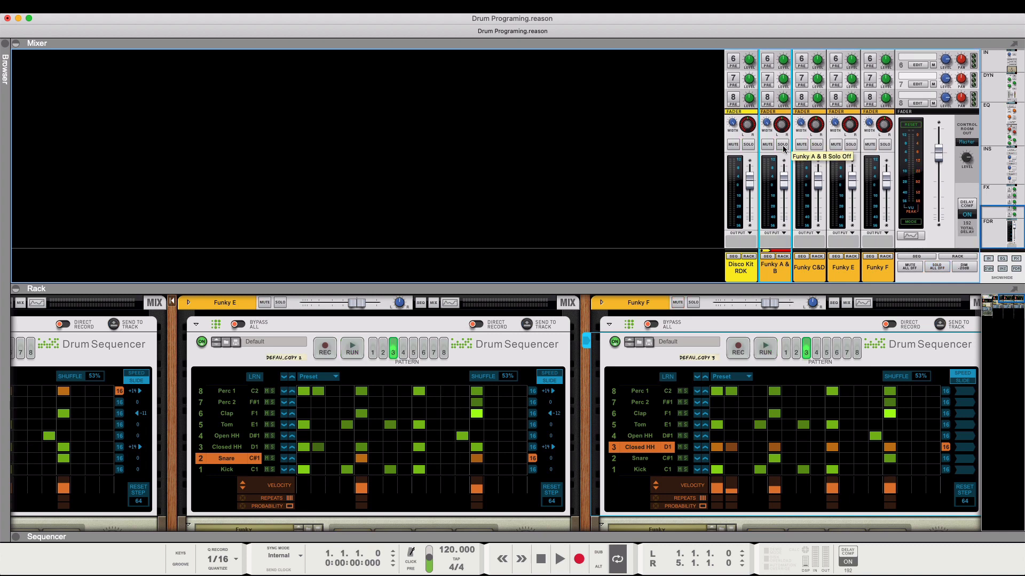
{"action": "scroll", "coordinate": [695, 323], "scroll_direction": "left", "scroll_amount": 9}
{"action": "scroll", "coordinate": [695, 323], "scroll_direction": "down", "scroll_amount": 1}
{"action": "scroll", "coordinate": [696, 320], "scroll_direction": "left", "scroll_amount": 6}
{"action": "scroll", "coordinate": [696, 322], "scroll_direction": "down", "scroll_amount": 3}
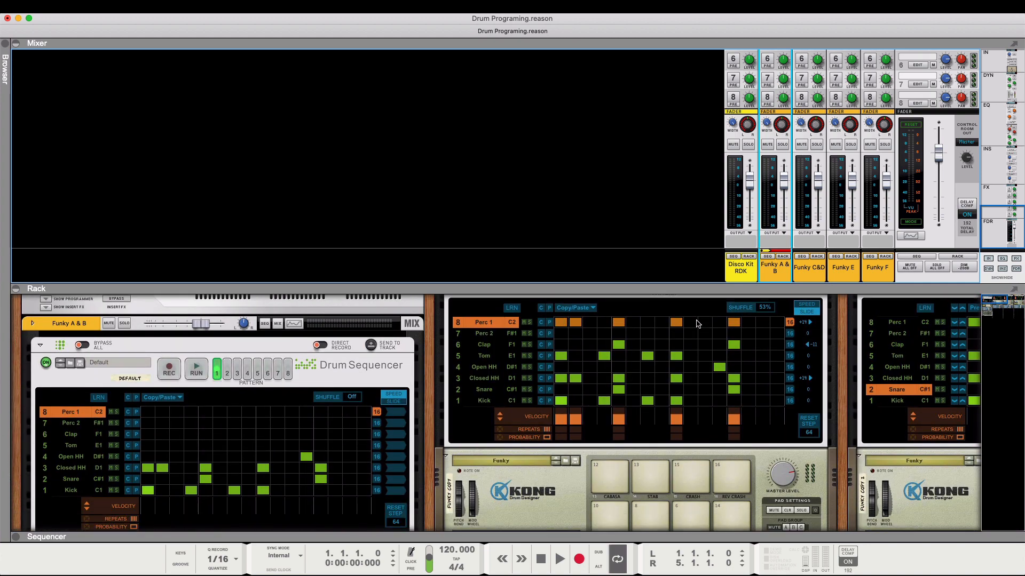
{"action": "scroll", "coordinate": [695, 323], "scroll_direction": "down", "scroll_amount": 1}
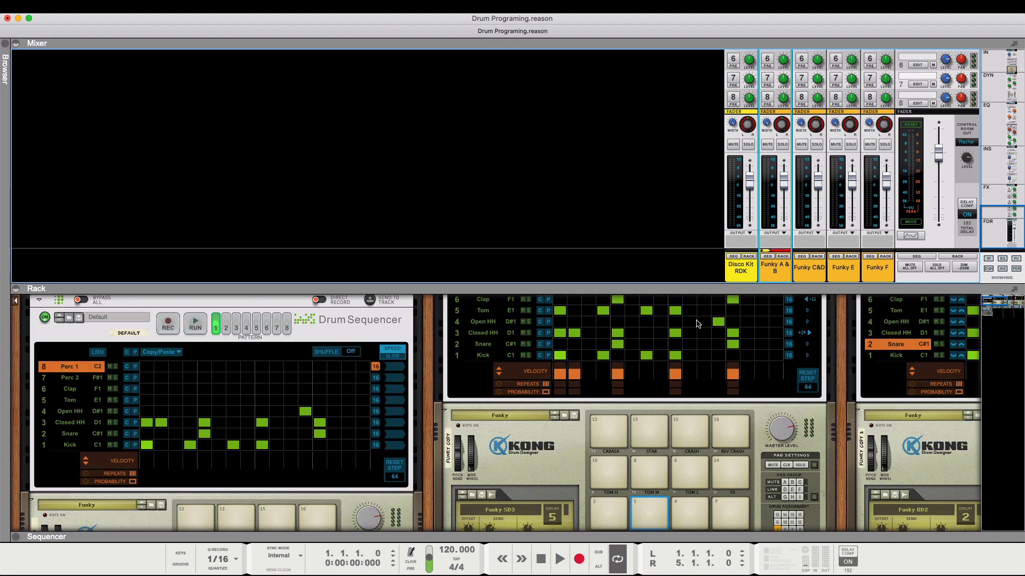
{"action": "left_click", "coordinate": [16, 44]}
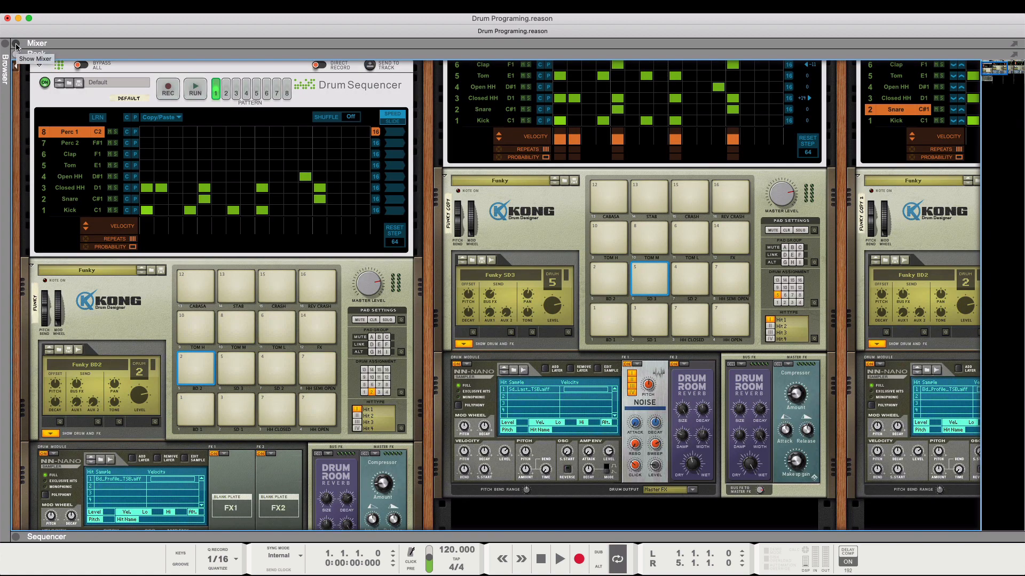
- Switch the Drum Sequencers of Funky A & B and Funky C&D to pattern 2
{"action": "scroll", "coordinate": [134, 145], "scroll_direction": "up", "scroll_amount": 2}
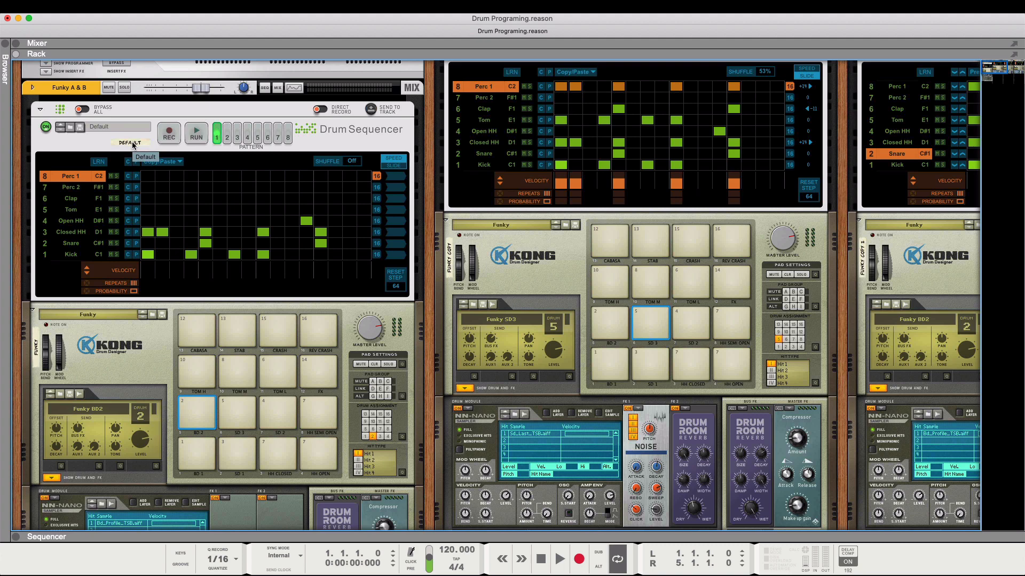
{"action": "left_click", "coordinate": [226, 135]}
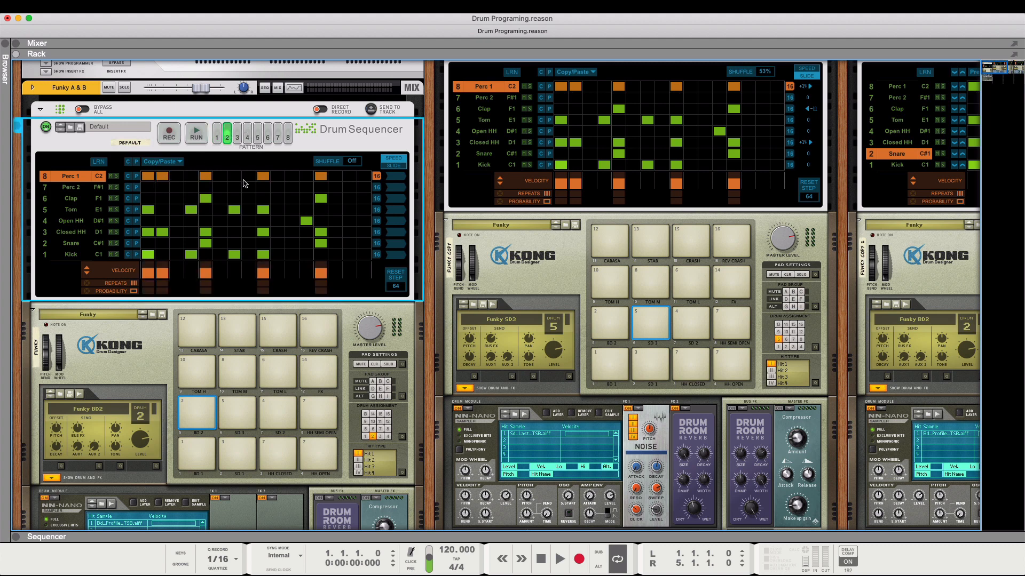
{"action": "scroll", "coordinate": [295, 346], "scroll_direction": "up", "scroll_amount": 2}
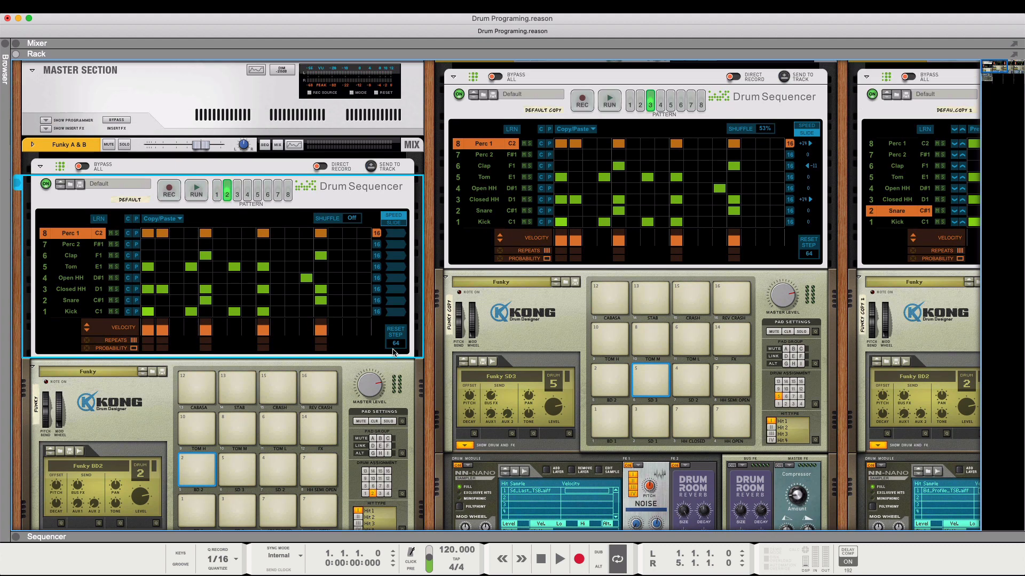
{"action": "left_click", "coordinate": [573, 288]}
{"action": "left_click", "coordinate": [640, 107]}
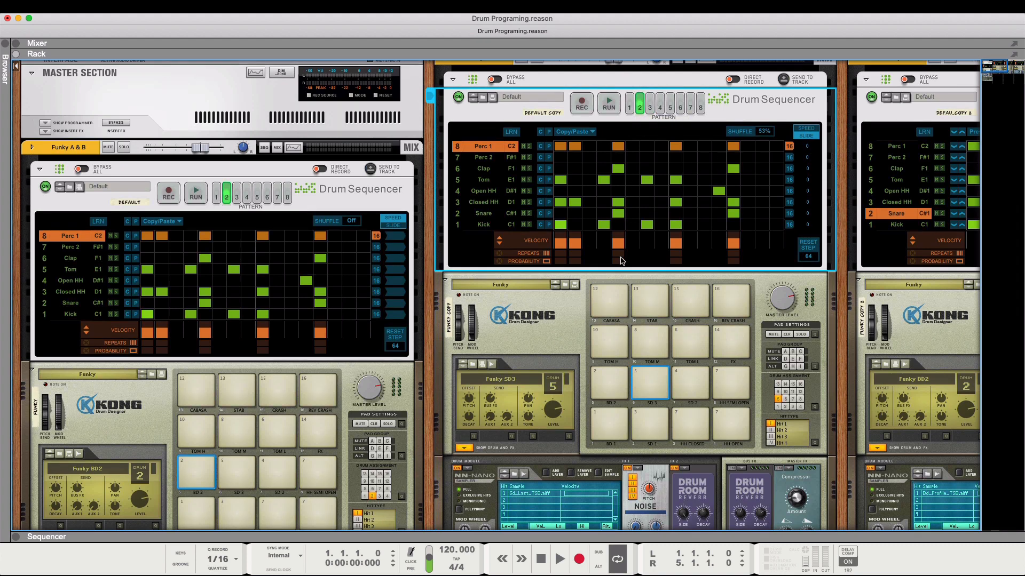
- Switch the Funky C&D Drum Sequencer to pattern 3 and examine its lane slide settings
{"action": "scroll", "coordinate": [621, 262], "scroll_direction": "down", "scroll_amount": 1}
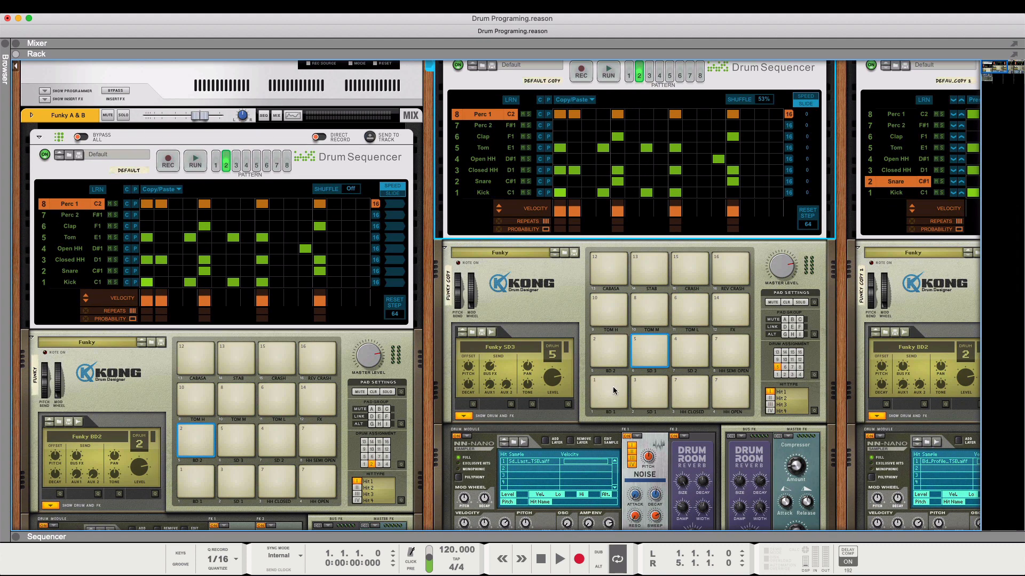
{"action": "scroll", "coordinate": [606, 387], "scroll_direction": "right", "scroll_amount": 2}
{"action": "scroll", "coordinate": [606, 386], "scroll_direction": "up", "scroll_amount": 1}
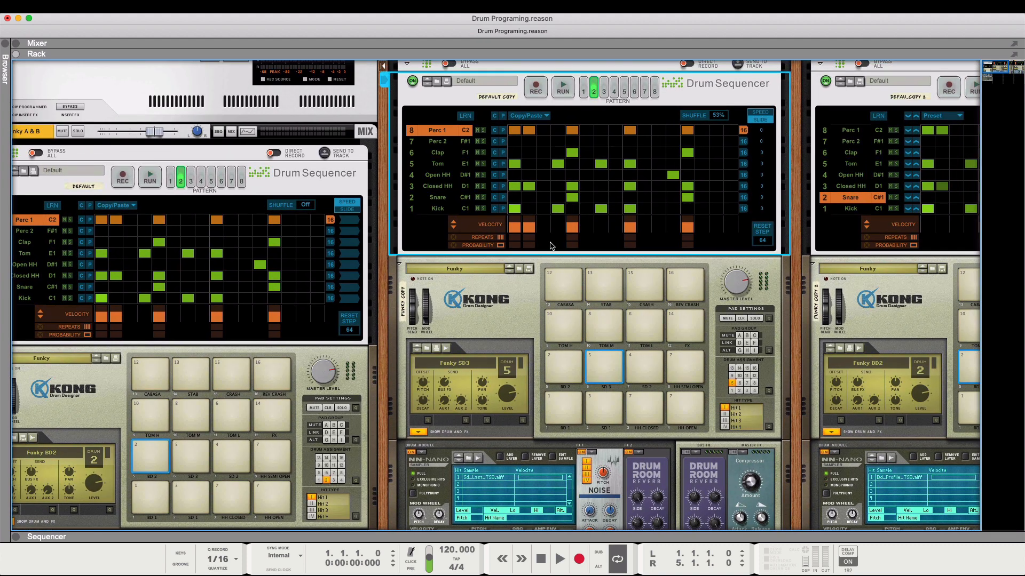
{"action": "left_click", "coordinate": [604, 91]}
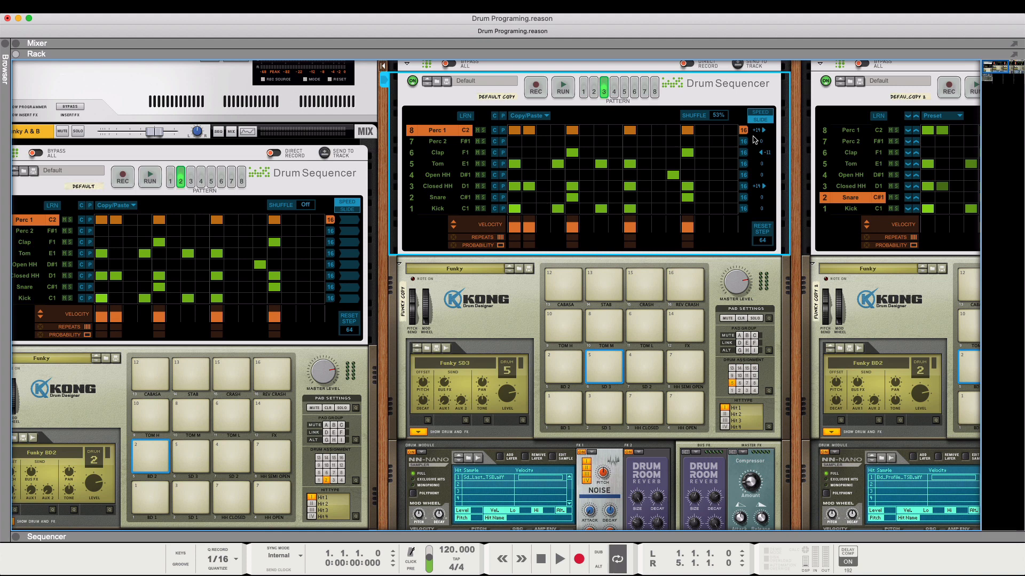
{"action": "scroll", "coordinate": [702, 221], "scroll_direction": "right", "scroll_amount": 3}
{"action": "scroll", "coordinate": [702, 221], "scroll_direction": "down", "scroll_amount": 1}
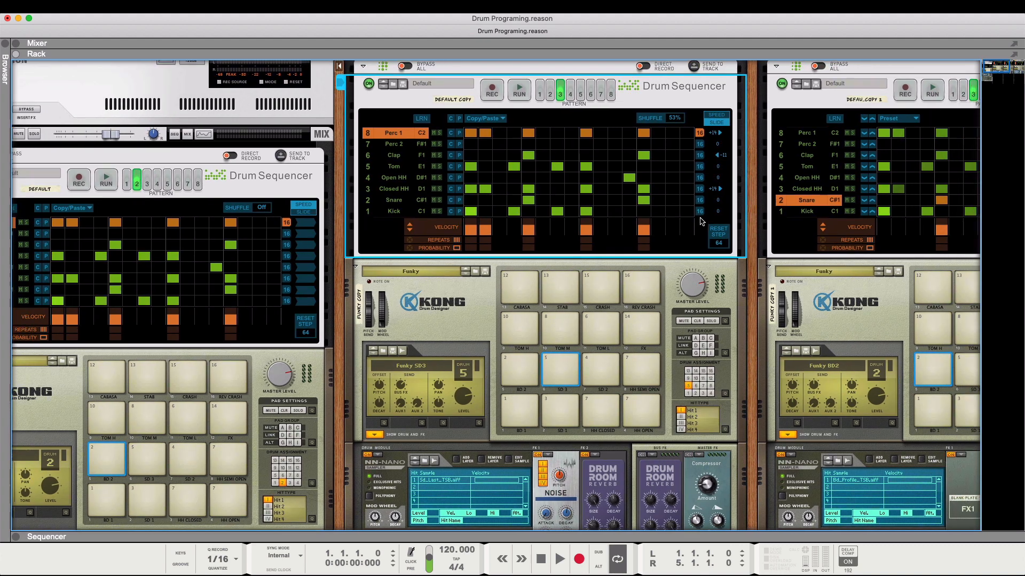
{"action": "scroll", "coordinate": [702, 221], "scroll_direction": "right", "scroll_amount": 3}
{"action": "scroll", "coordinate": [693, 220], "scroll_direction": "up", "scroll_amount": 1}
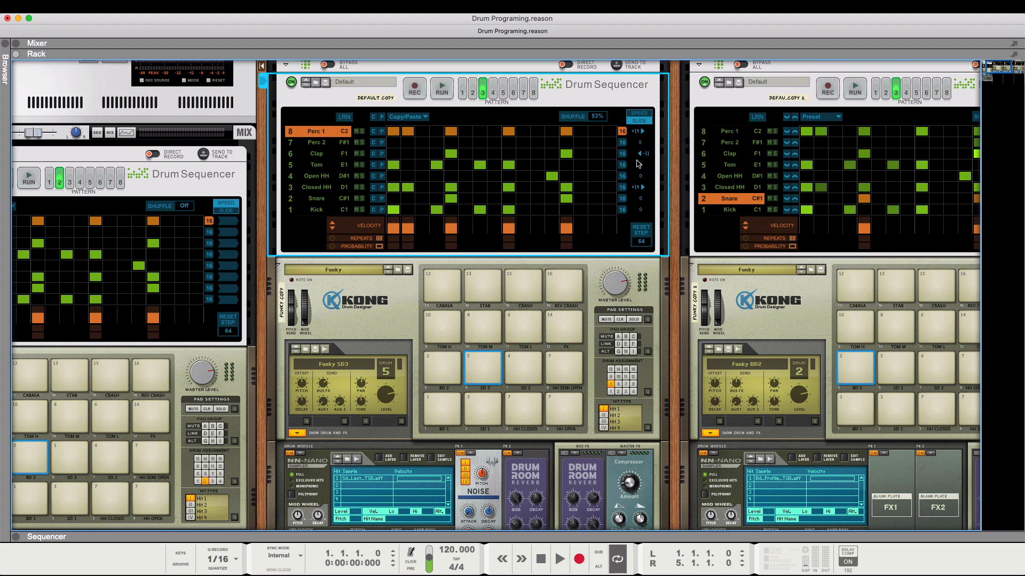
{"action": "scroll", "coordinate": [639, 164], "scroll_direction": "right", "scroll_amount": 5}
{"action": "scroll", "coordinate": [639, 165], "scroll_direction": "up", "scroll_amount": 1}
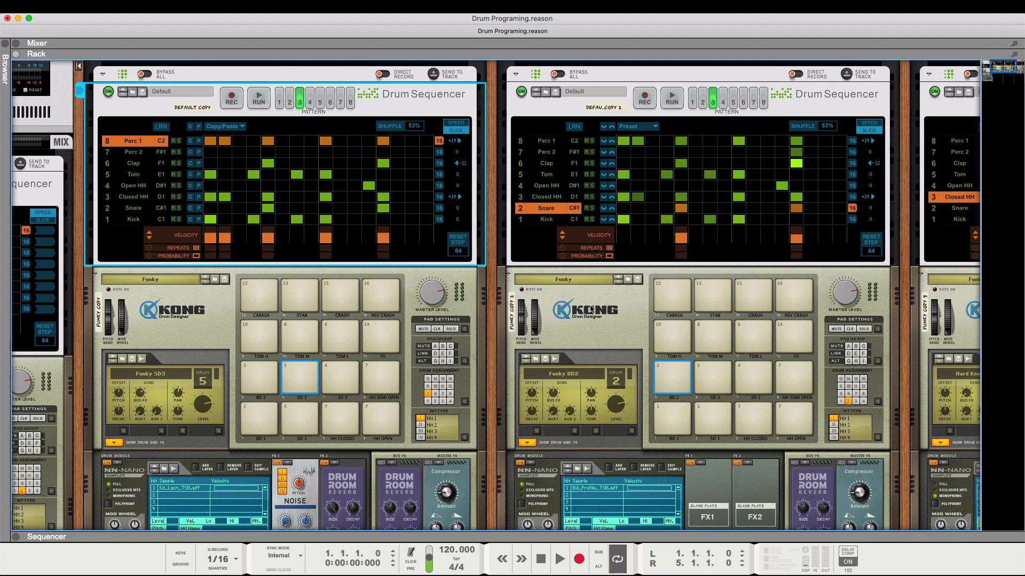
- Examine Funky E's velocity pattern and Kong, and select the BD 2 pad on both the Funky E and Funky F Kongs
{"action": "left_click", "coordinate": [592, 305]}
{"action": "scroll", "coordinate": [673, 202], "scroll_direction": "right", "scroll_amount": 2}
{"action": "scroll", "coordinate": [674, 201], "scroll_direction": "down", "scroll_amount": 1}
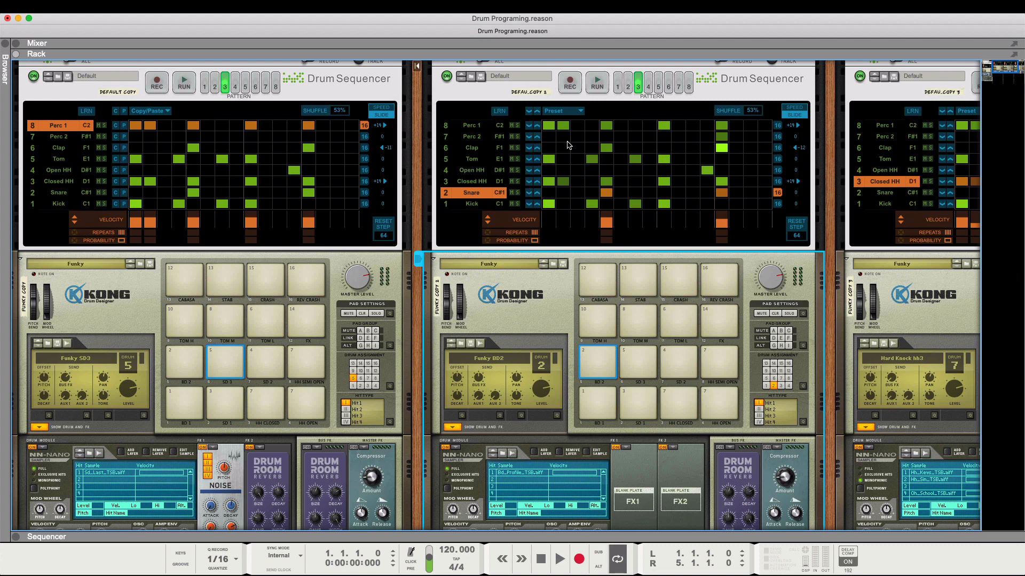
{"action": "scroll", "coordinate": [568, 145], "scroll_direction": "right", "scroll_amount": 5}
{"action": "scroll", "coordinate": [568, 145], "scroll_direction": "down", "scroll_amount": 1}
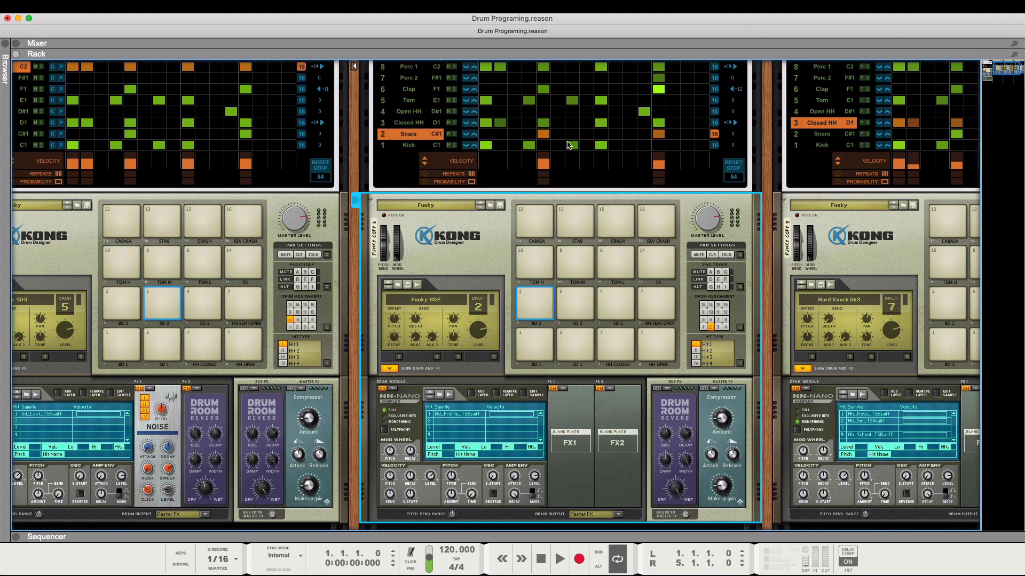
{"action": "scroll", "coordinate": [568, 145], "scroll_direction": "right", "scroll_amount": 2}
{"action": "scroll", "coordinate": [568, 145], "scroll_direction": "up", "scroll_amount": 1}
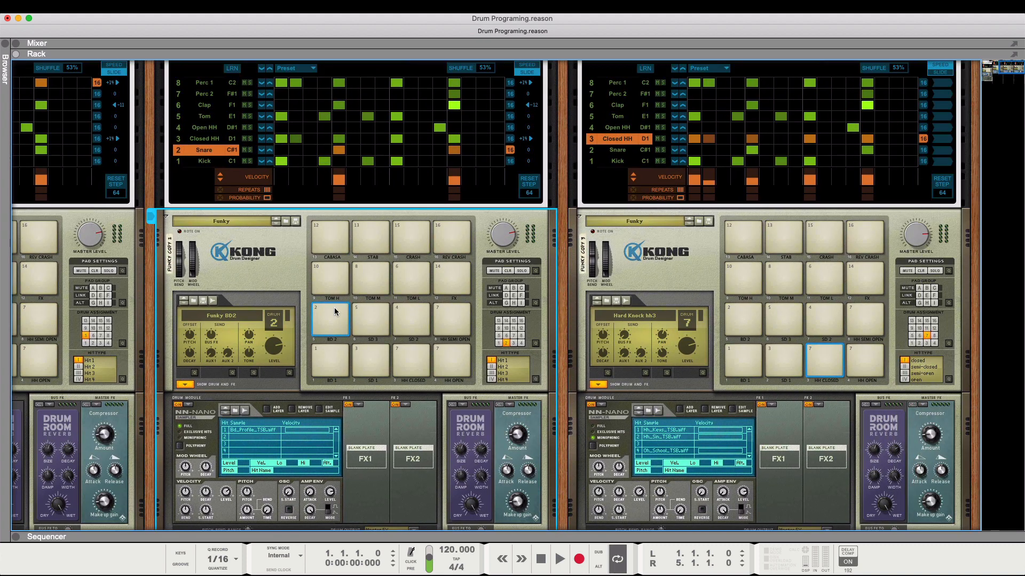
{"action": "left_click", "coordinate": [331, 325]}
{"action": "left_click_drag", "start_coordinate": [331, 326], "coordinate": [742, 320]}
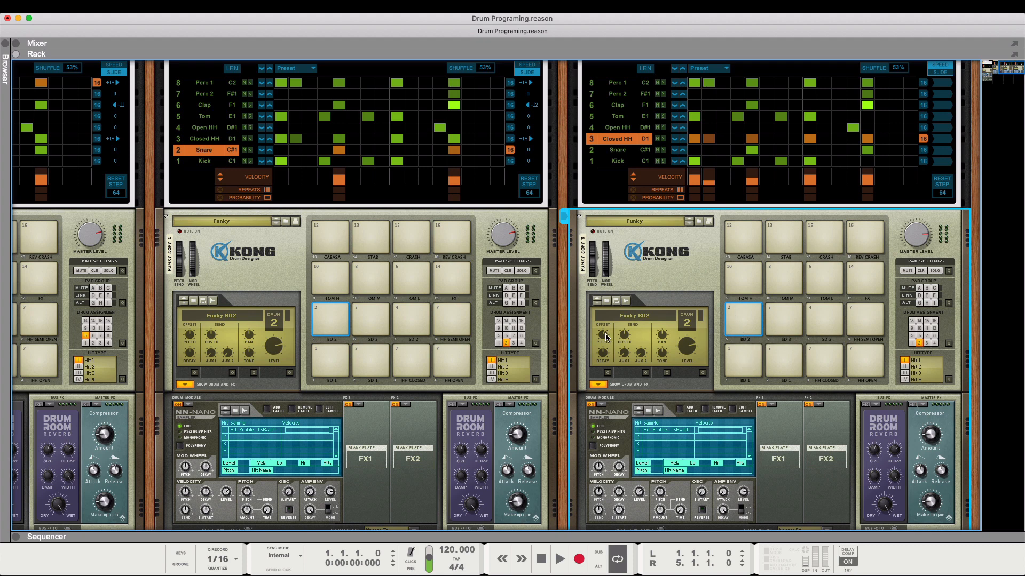
- Adjust the Pitch offset of Funky F's BD 2 drum while pattern 3 runs, and stop the sequencer
{"action": "scroll", "coordinate": [728, 326], "scroll_direction": "up", "scroll_amount": 1}
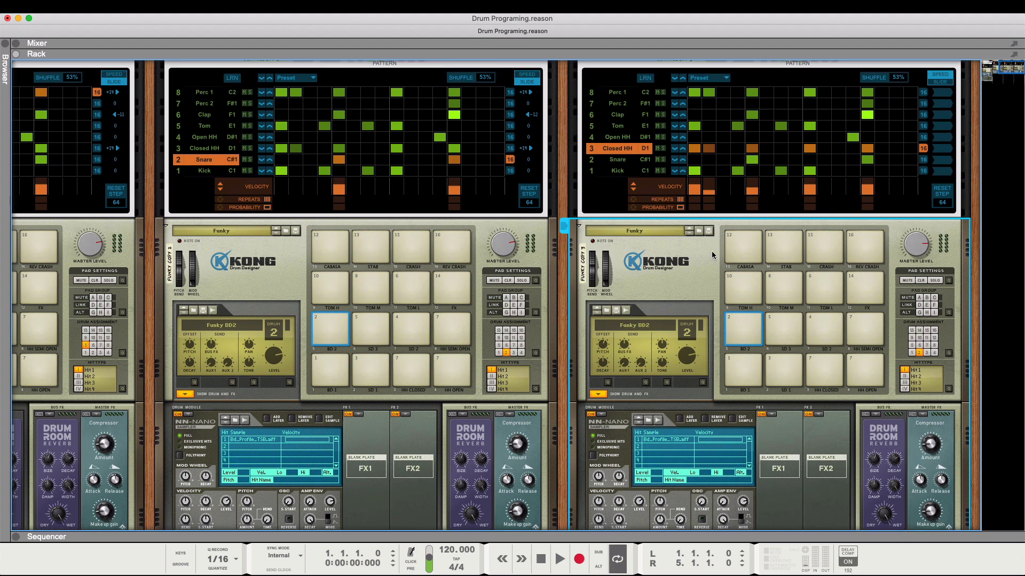
{"action": "scroll", "coordinate": [735, 265], "scroll_direction": "up", "scroll_amount": 6}
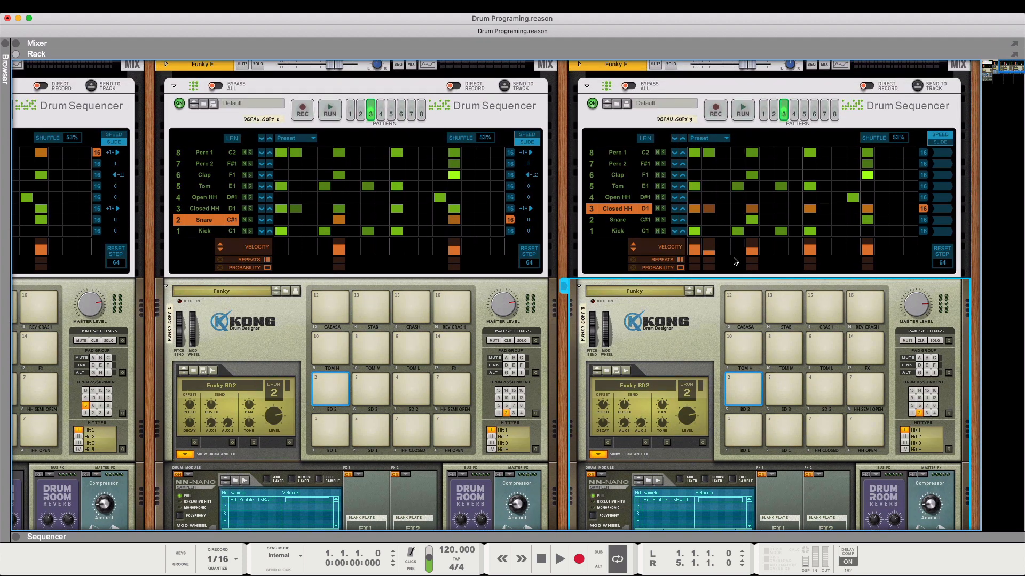
{"action": "left_click", "coordinate": [742, 109]}
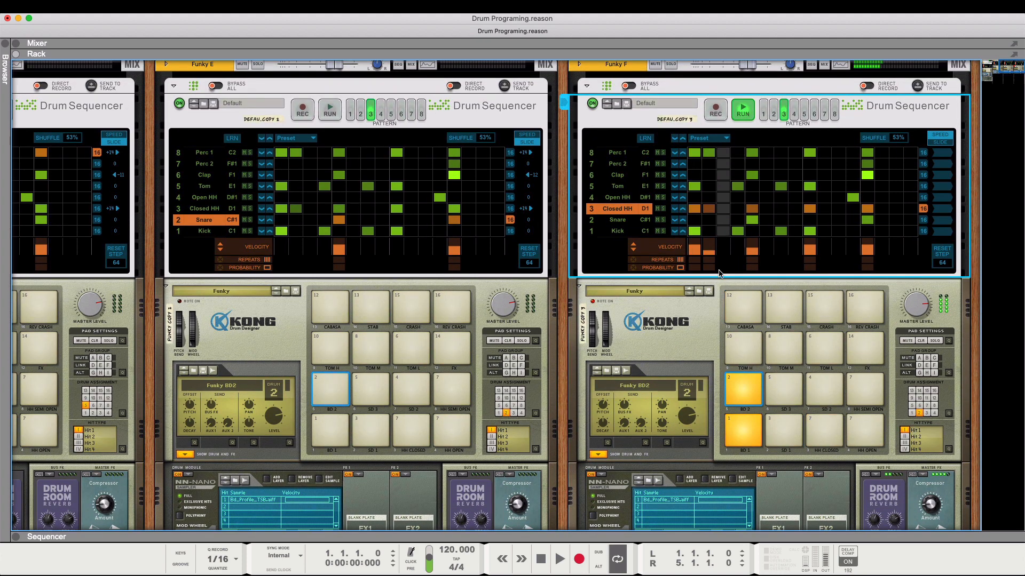
{"action": "left_click", "coordinate": [600, 407]}
{"action": "left_click_drag", "start_coordinate": [600, 409], "coordinate": [602, 396]}
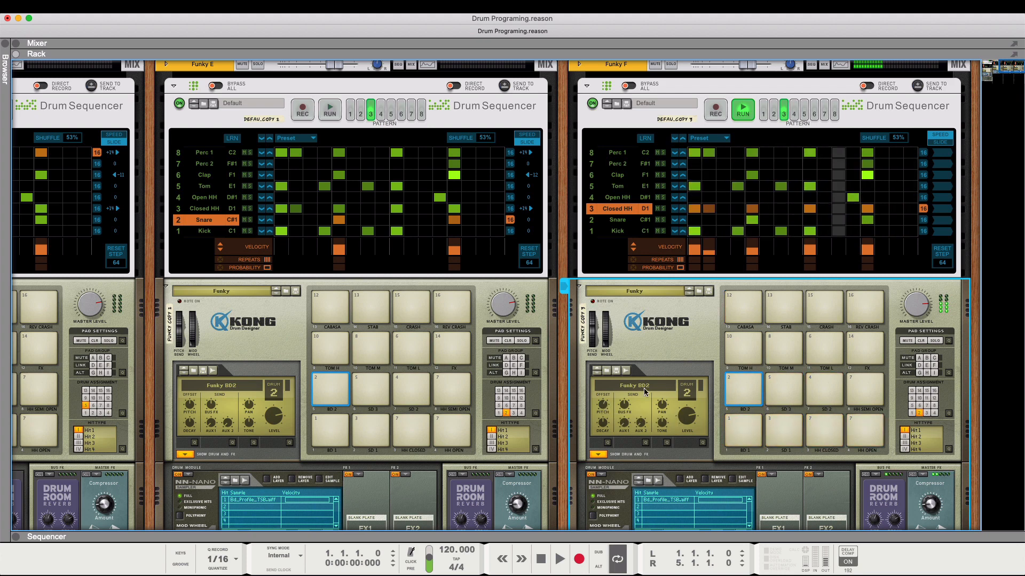
{"action": "left_click", "coordinate": [743, 114]}
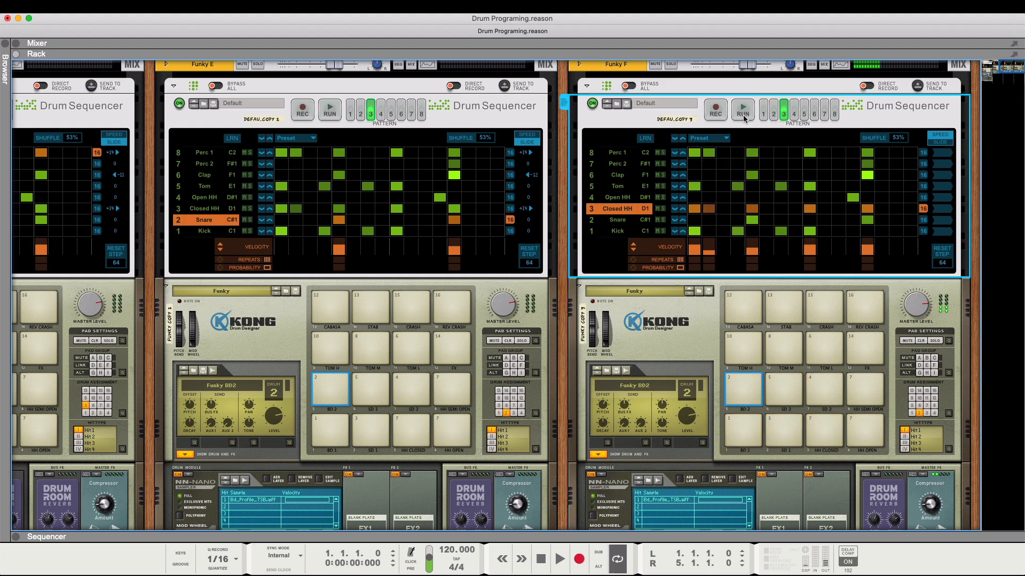
- Show the NN-Nano velocity Pitch amount for Funky F's BD 2 drum
{"action": "scroll", "coordinate": [731, 367], "scroll_direction": "down", "scroll_amount": 4}
{"action": "scroll", "coordinate": [731, 367], "scroll_direction": "up", "scroll_amount": 1}
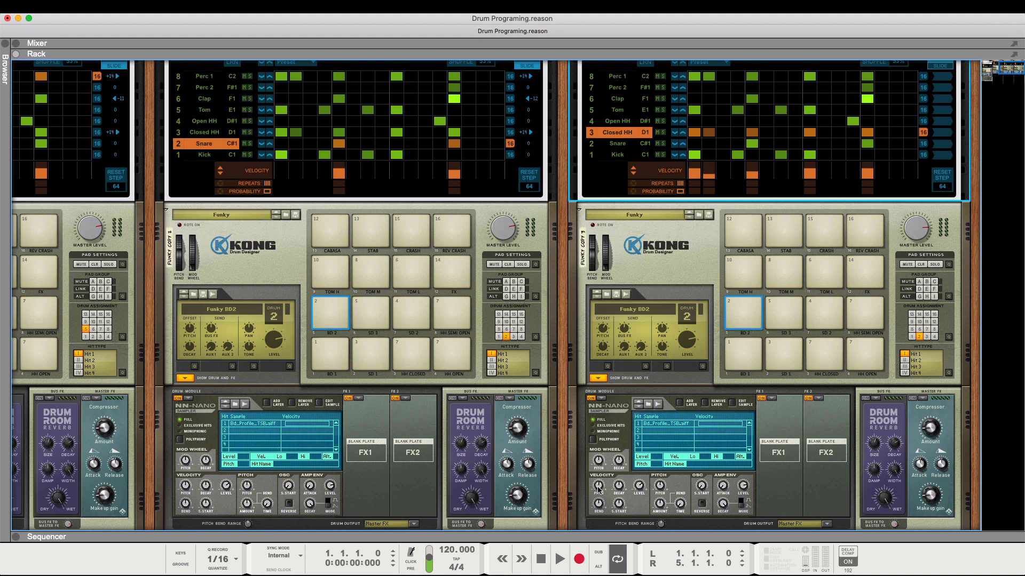
{"action": "left_click", "coordinate": [598, 487]}
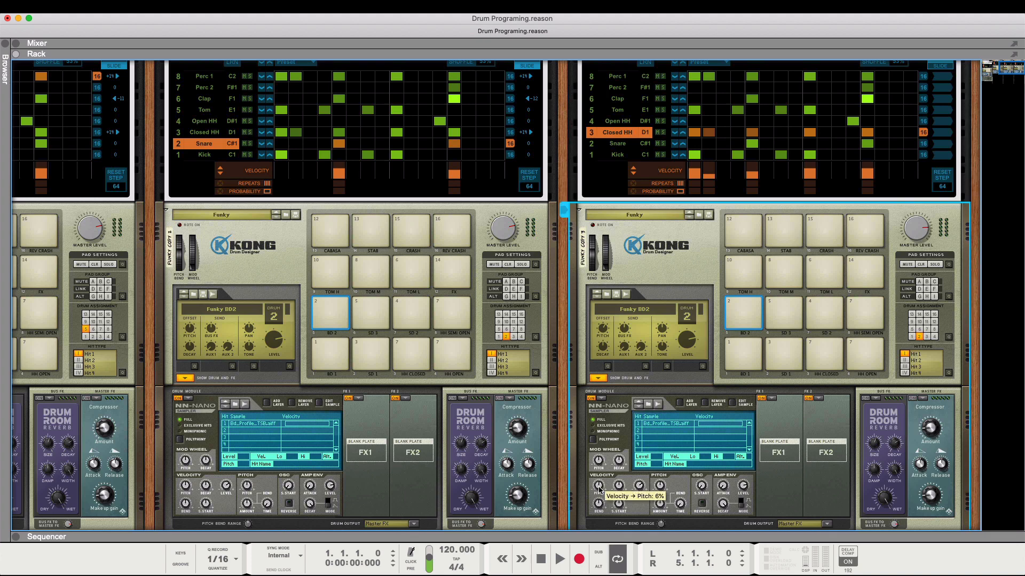